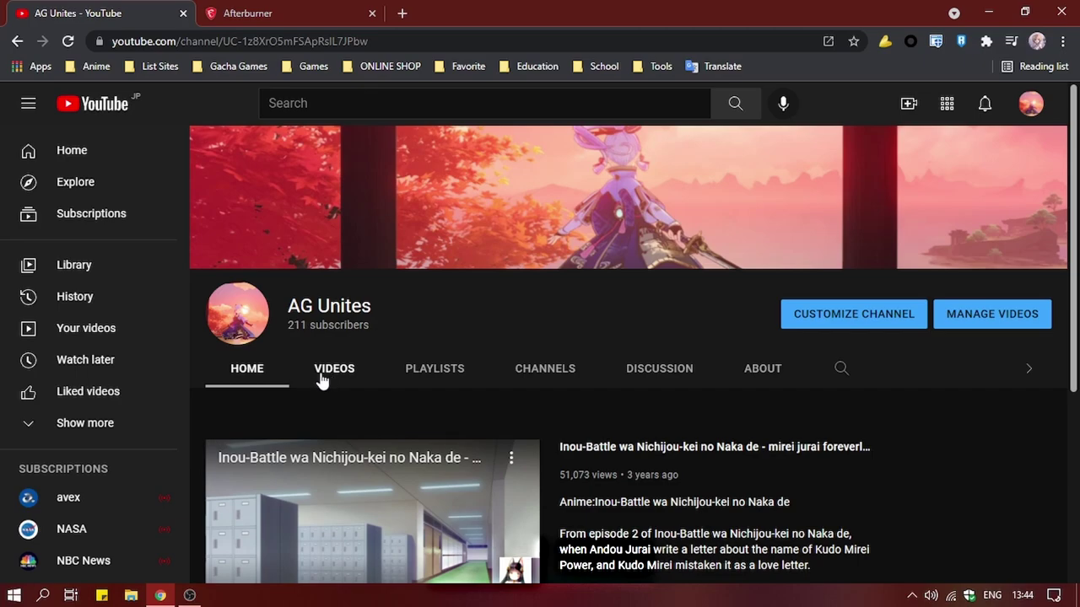
- Download MSI Afterburner from the MSI website and save it to the Desktop as MSIAfterburnerSetup (1).zip
{"action": "scroll", "coordinate": [437, 393], "scroll_direction": "down", "scroll_amount": 1}
{"action": "scroll", "coordinate": [438, 392], "scroll_direction": "up", "scroll_amount": 1}
{"action": "left_click", "coordinate": [290, 11]}
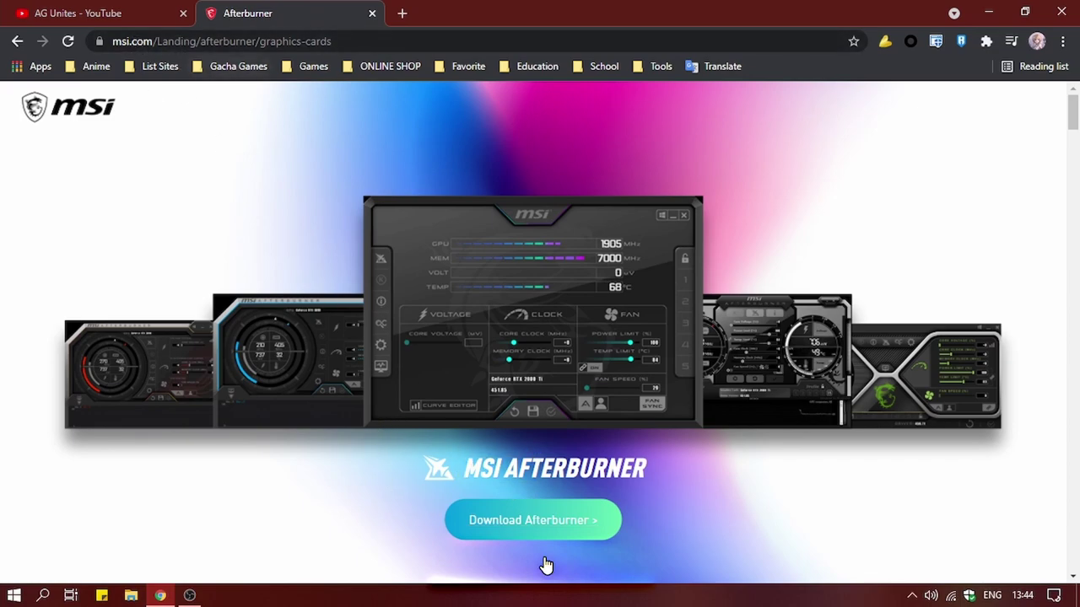
{"action": "left_click", "coordinate": [528, 536]}
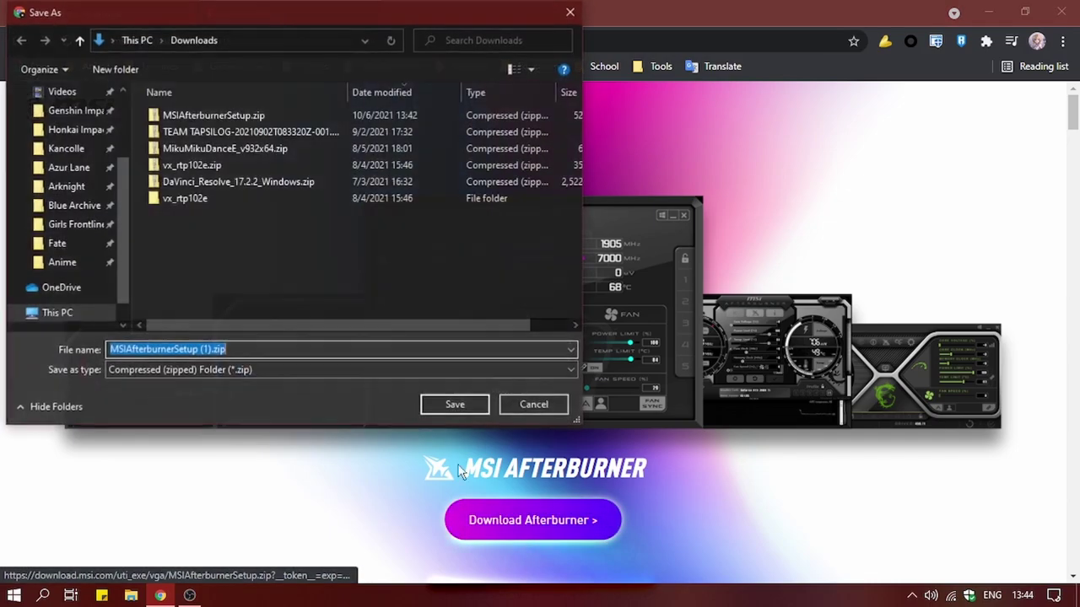
{"action": "scroll", "coordinate": [80, 142], "scroll_direction": "up", "scroll_amount": 3}
{"action": "left_click", "coordinate": [76, 128]}
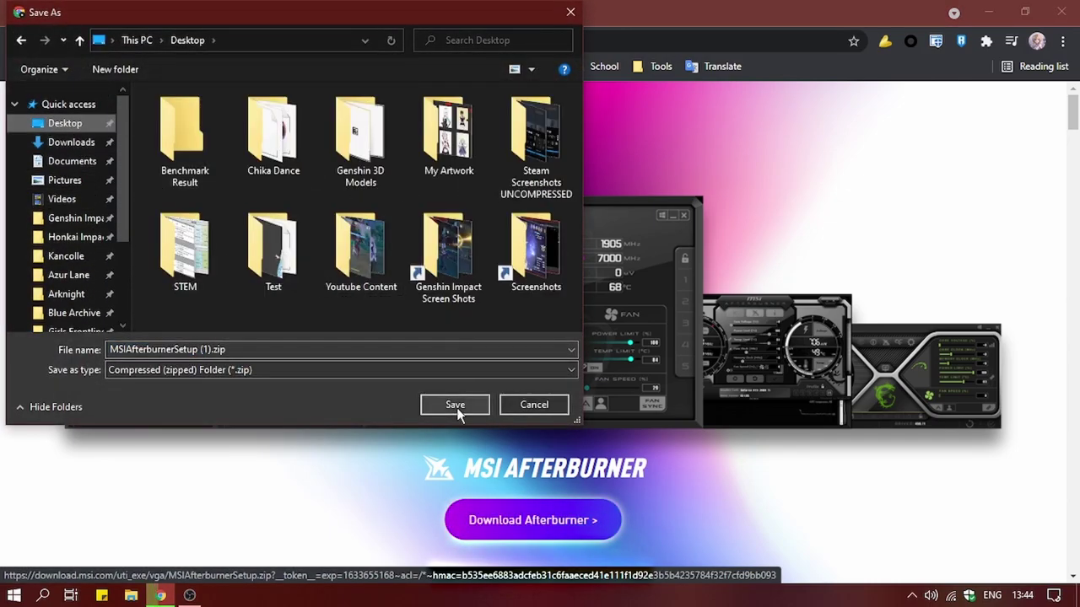
{"action": "left_click", "coordinate": [455, 407]}
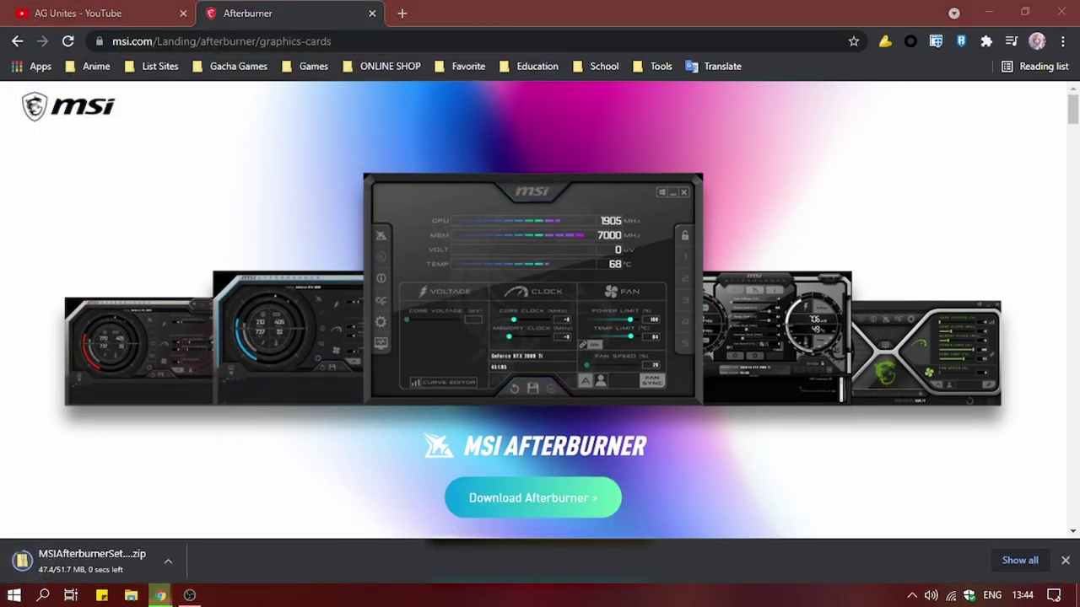
- Show the desktop and move the downloaded MSIAfterburnerSetup (1).zip beside the Test folder
{"action": "left_click", "coordinate": [160, 596]}
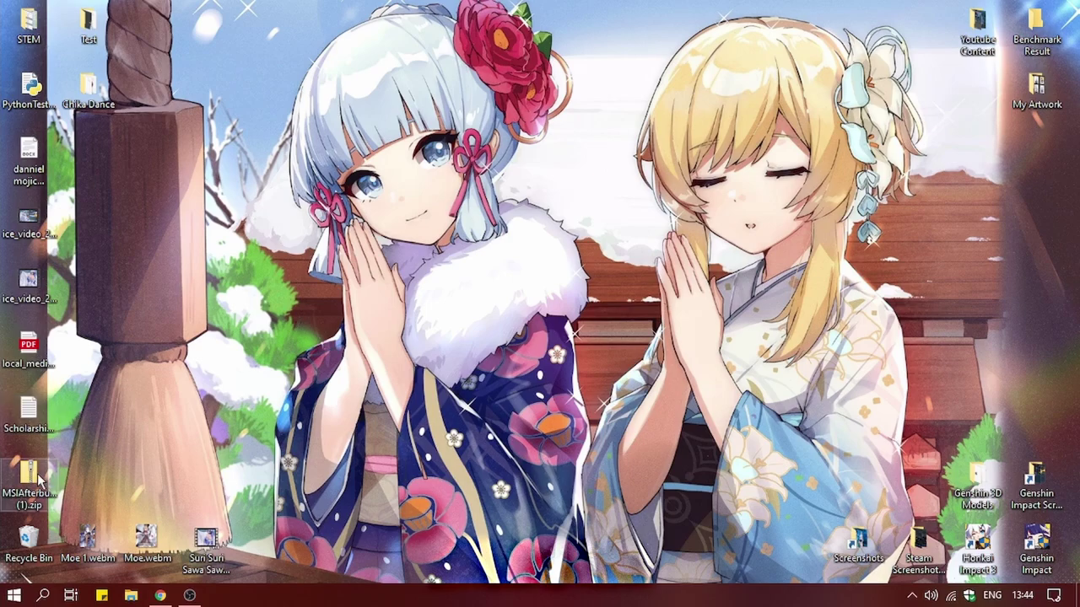
{"action": "left_click_drag", "start_coordinate": [29, 479], "coordinate": [164, 47]}
{"action": "right_click", "coordinate": [164, 47]}
{"action": "left_click", "coordinate": [159, 27]}
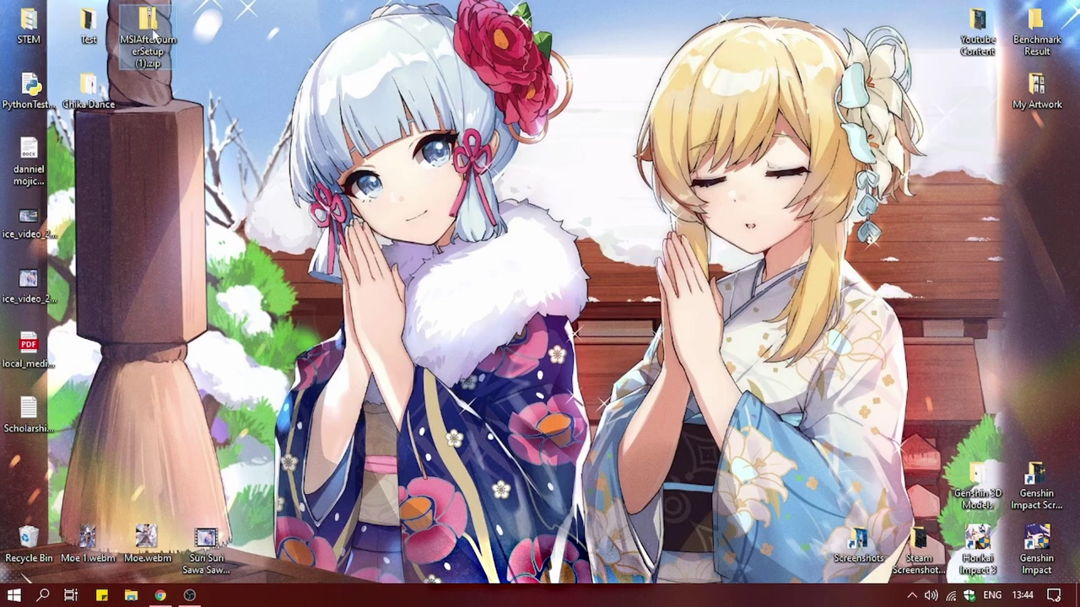
{"action": "right_click", "coordinate": [158, 24]}
{"action": "left_click", "coordinate": [133, 87]}
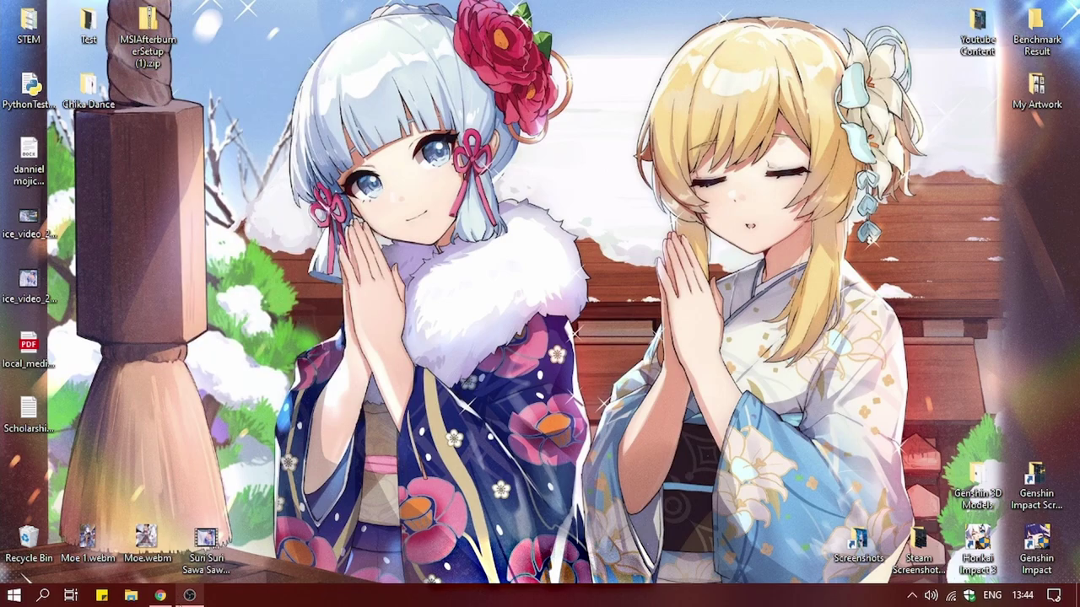
- Extract MSIAfterburnerSetup (1).zip on the desktop into its own MSIAfterburnerSetup (1) folder
{"action": "left_click", "coordinate": [160, 595]}
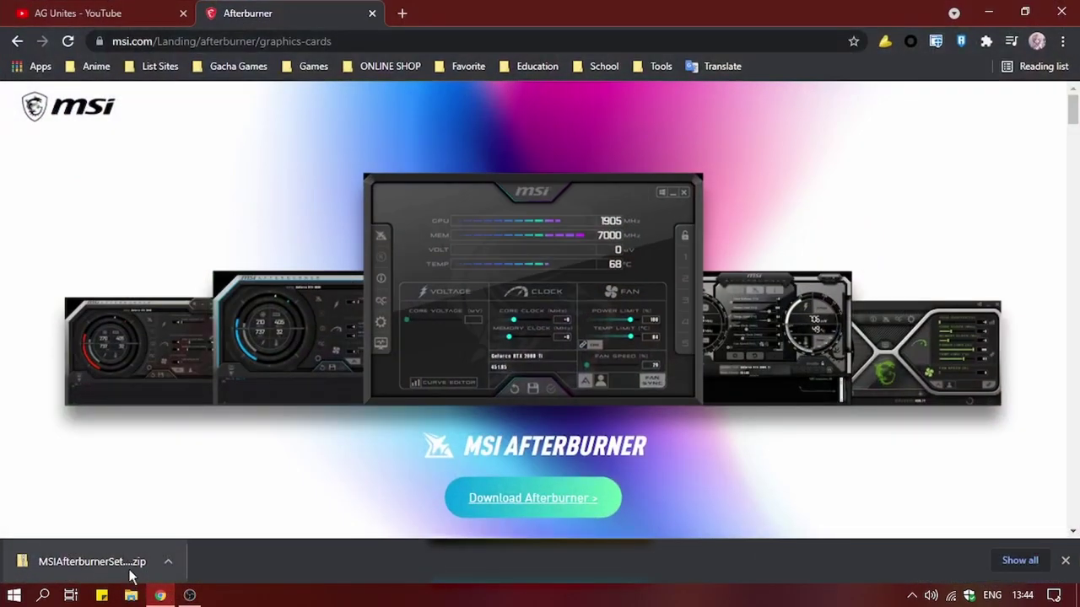
{"action": "left_click", "coordinate": [1077, 595]}
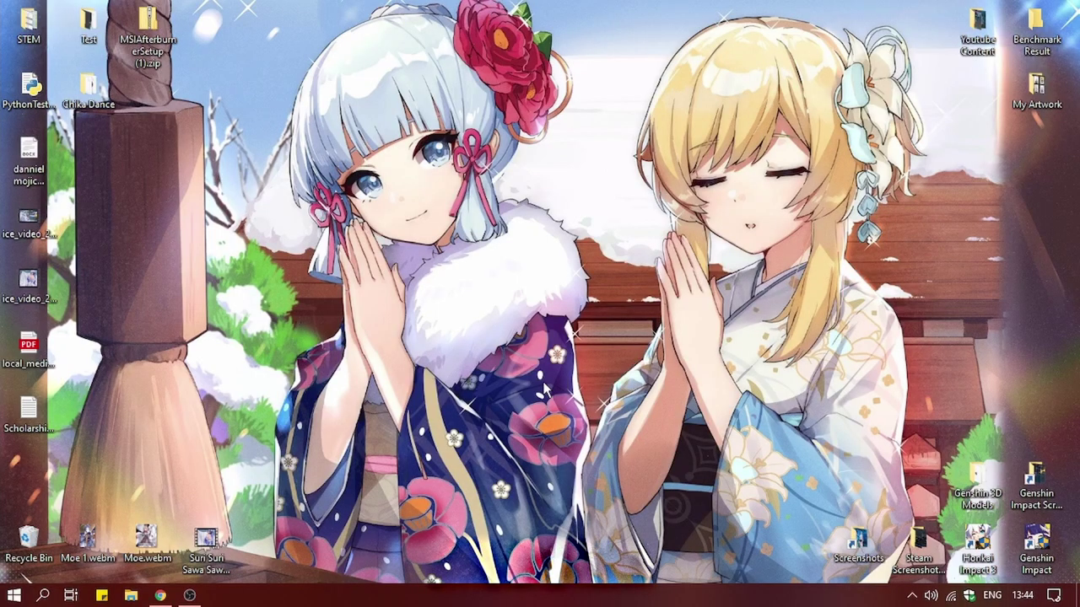
{"action": "right_click", "coordinate": [152, 45]}
{"action": "left_click", "coordinate": [201, 93]}
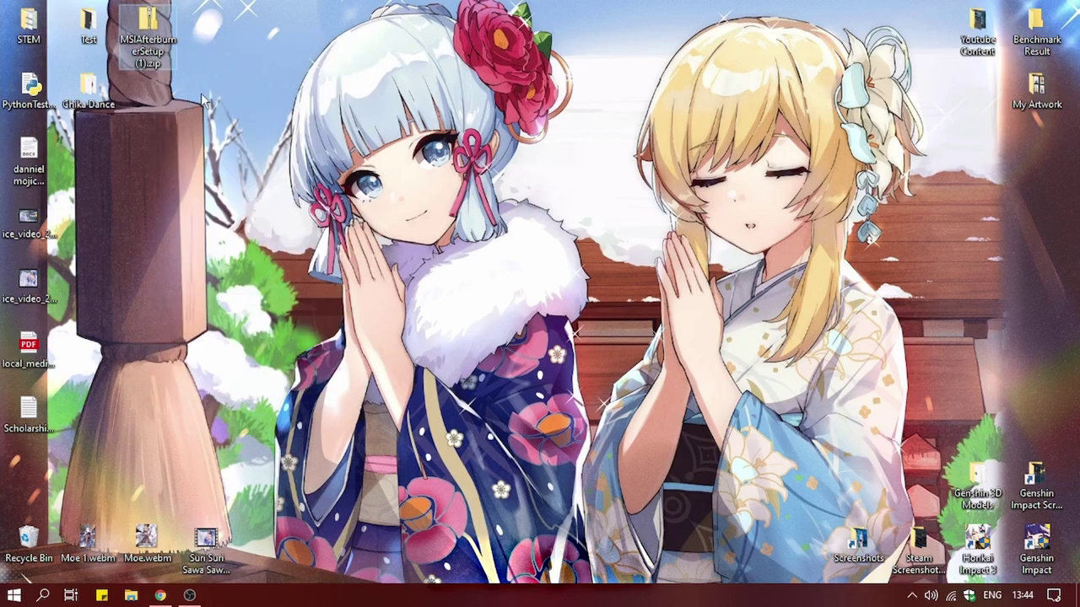
{"action": "left_click", "coordinate": [671, 453]}
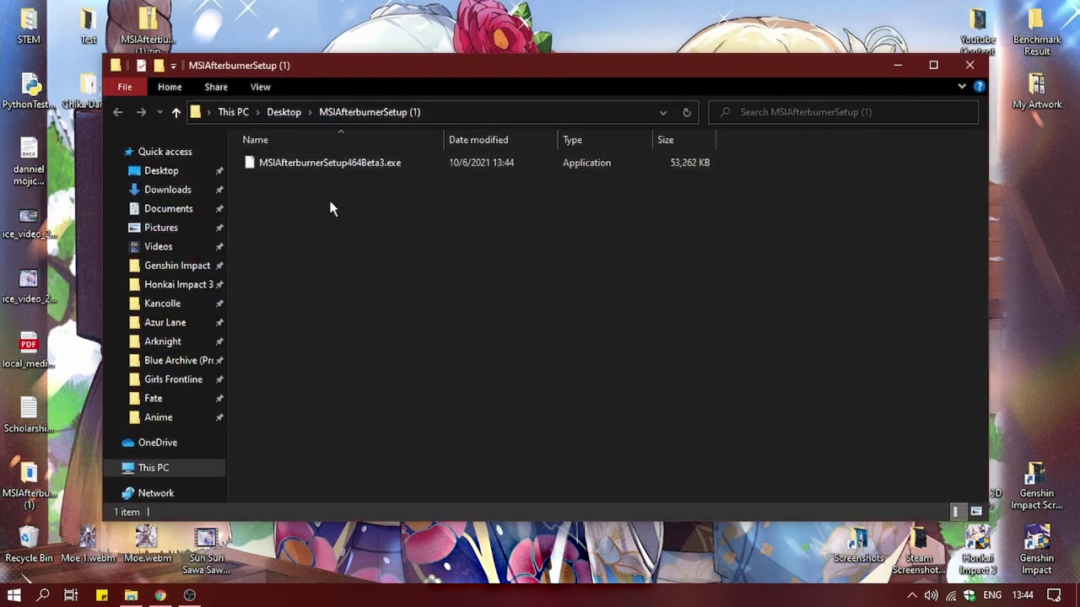
- Run MSIAfterburnerSetup464Beta3.exe in English and accept the license agreement in the setup wizard
{"action": "left_click", "coordinate": [336, 163]}
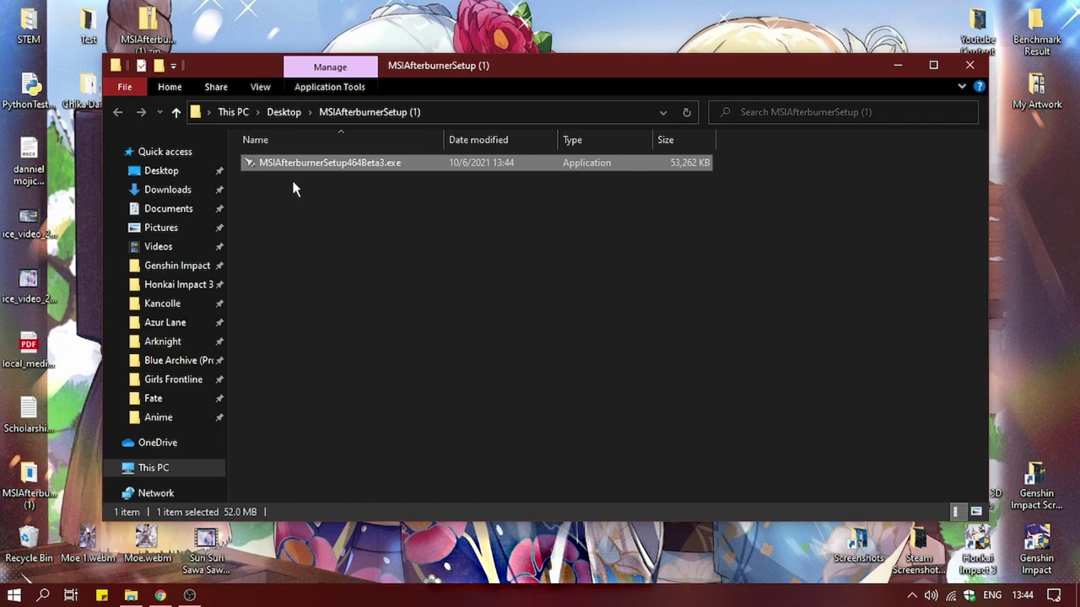
{"action": "key", "text": "Return"}
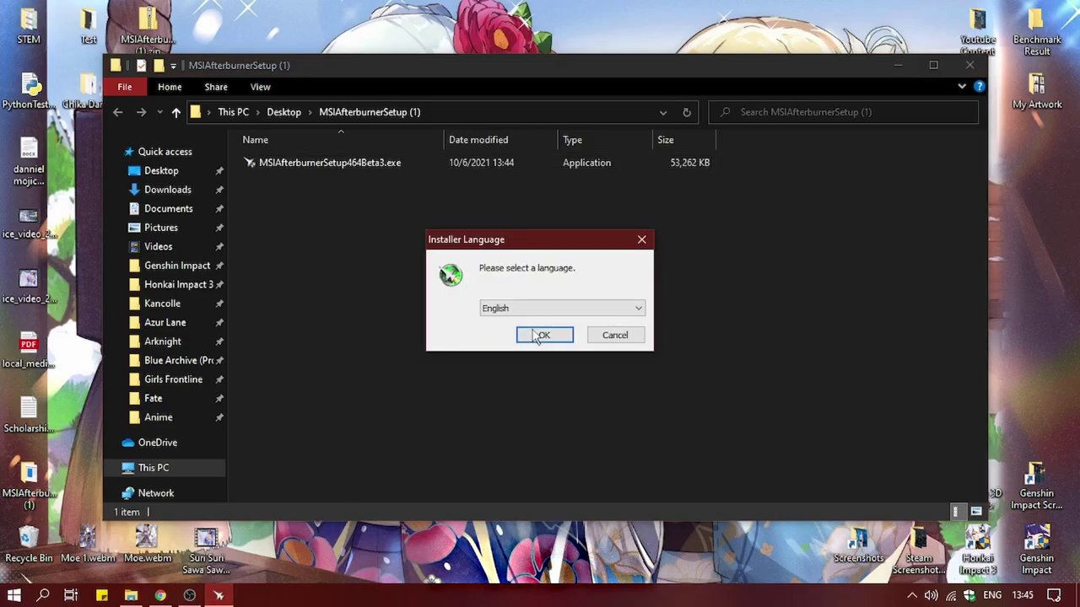
{"action": "left_click", "coordinate": [540, 336]}
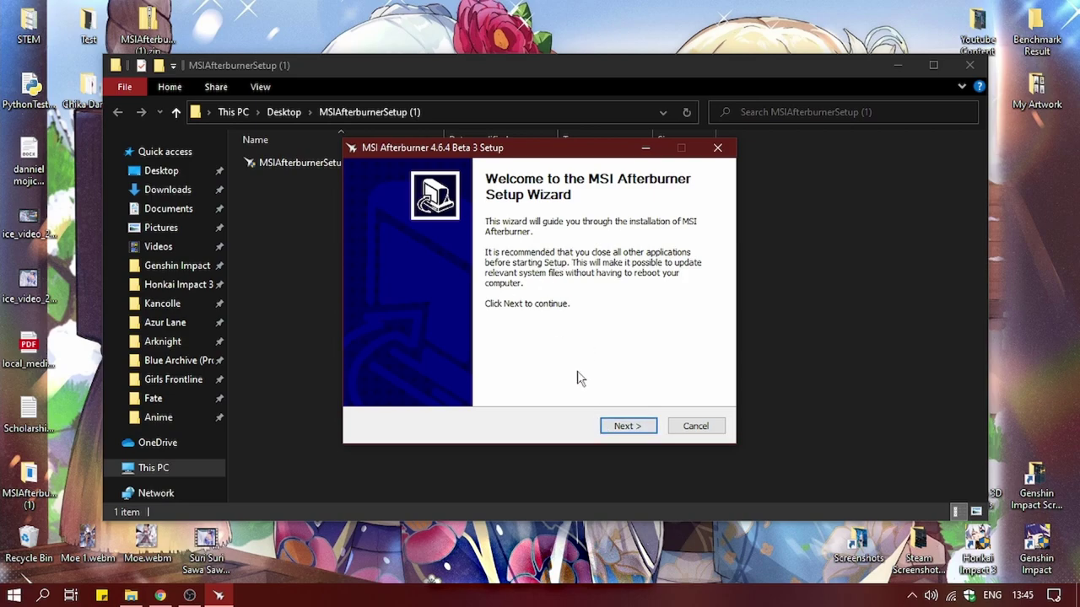
{"action": "left_click", "coordinate": [623, 426]}
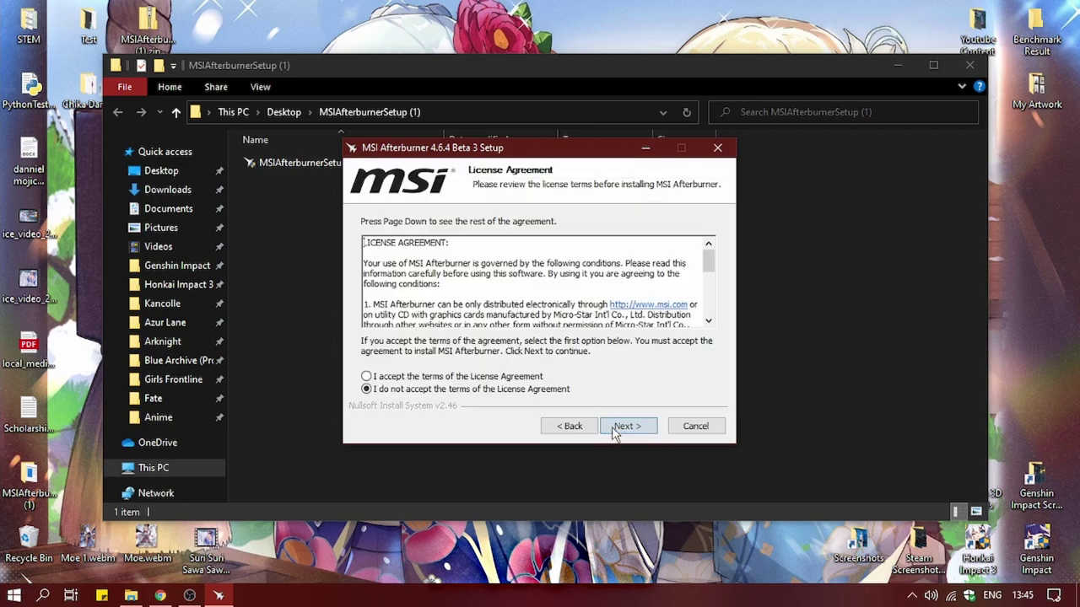
{"action": "left_click", "coordinate": [496, 377]}
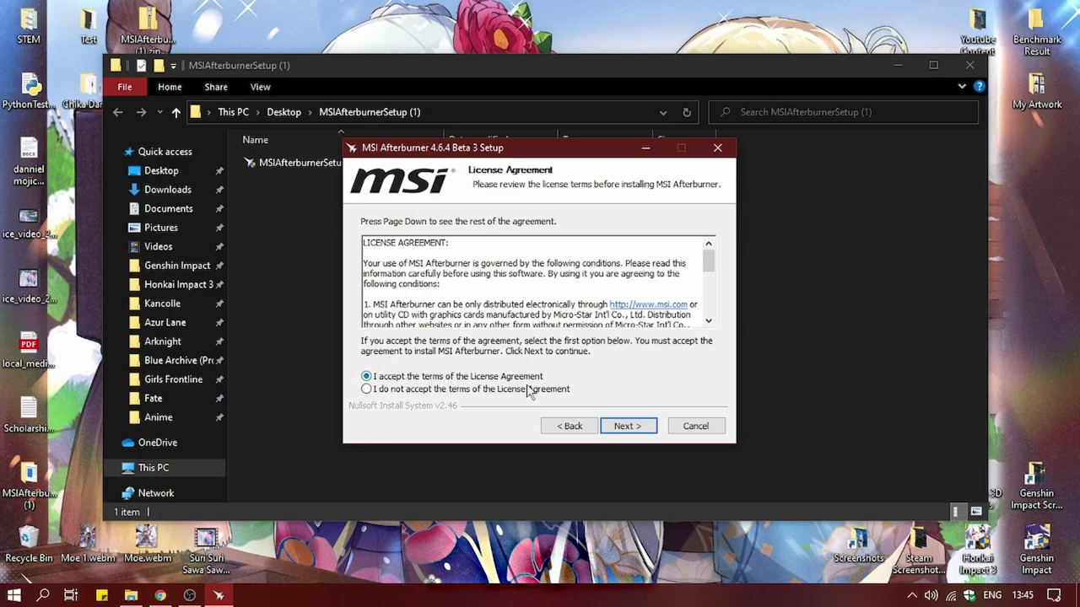
{"action": "left_click", "coordinate": [624, 426]}
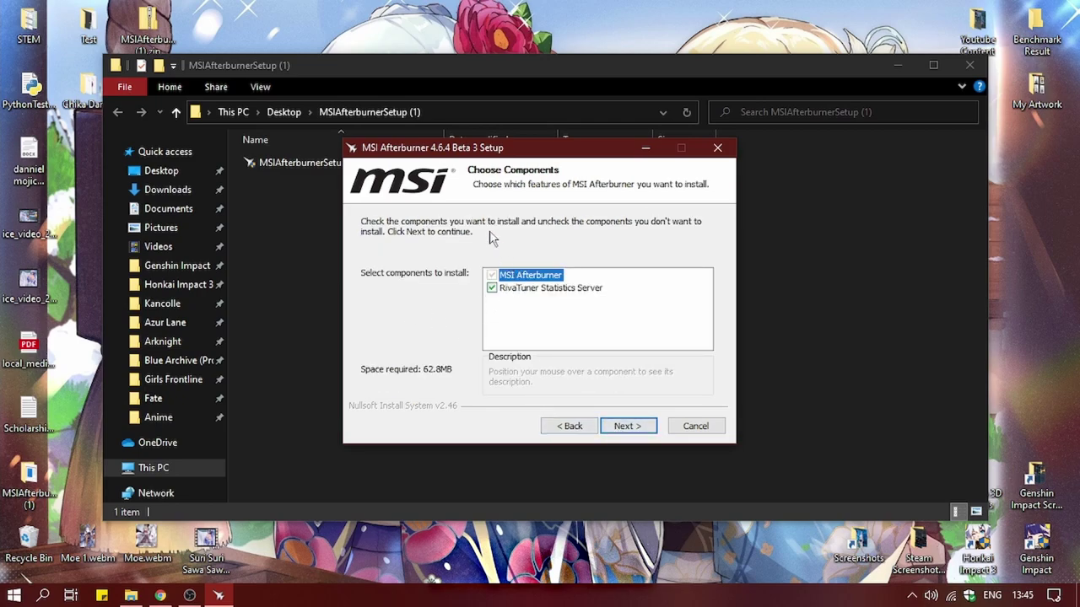
- Exclude RivaTuner Statistics Server from the components and keep C:\Program Files (x86)\MSI Afterburner\ as the install location
{"action": "mouse_move", "coordinate": [496, 289]}
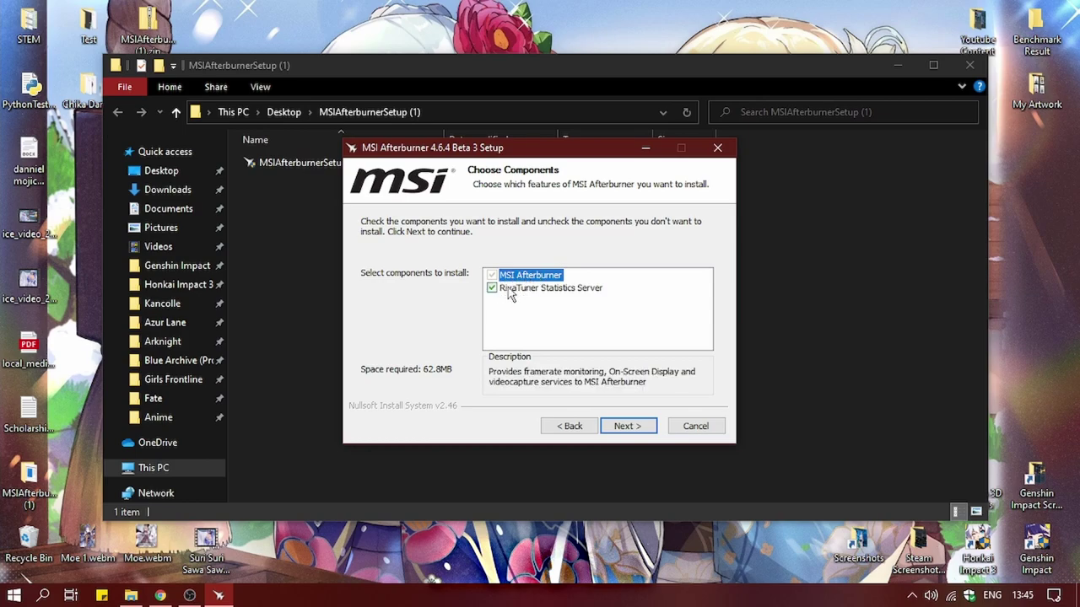
{"action": "left_click", "coordinate": [492, 290]}
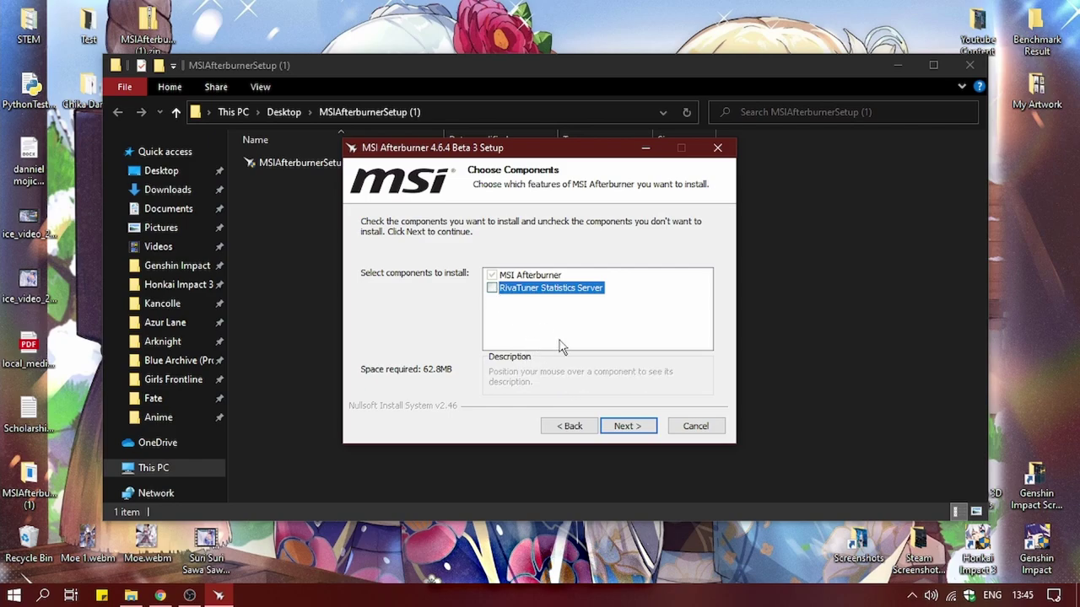
{"action": "left_click", "coordinate": [624, 425]}
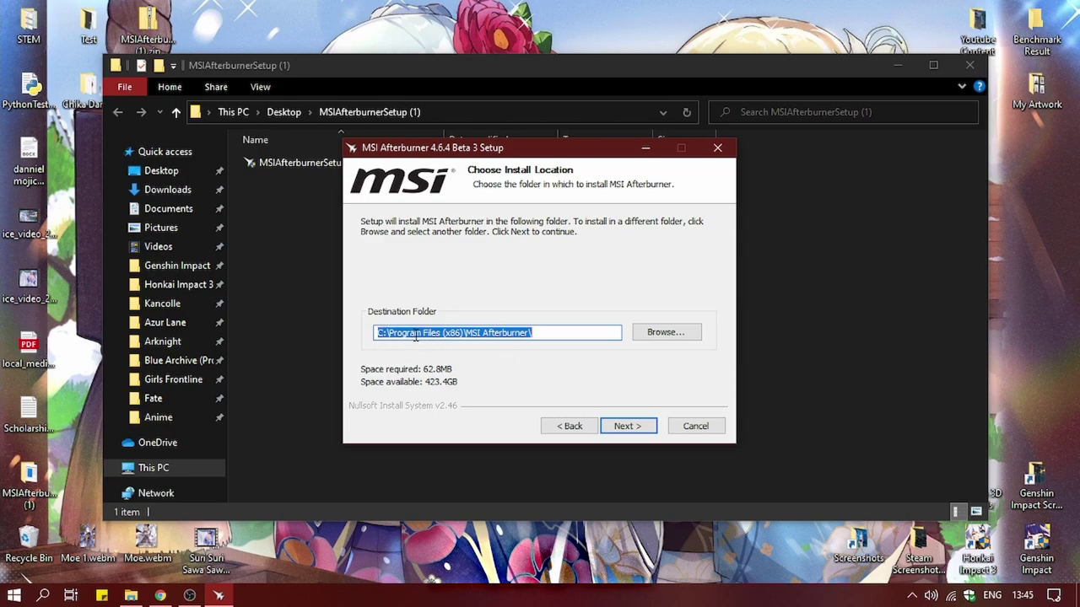
{"action": "left_click", "coordinate": [570, 333]}
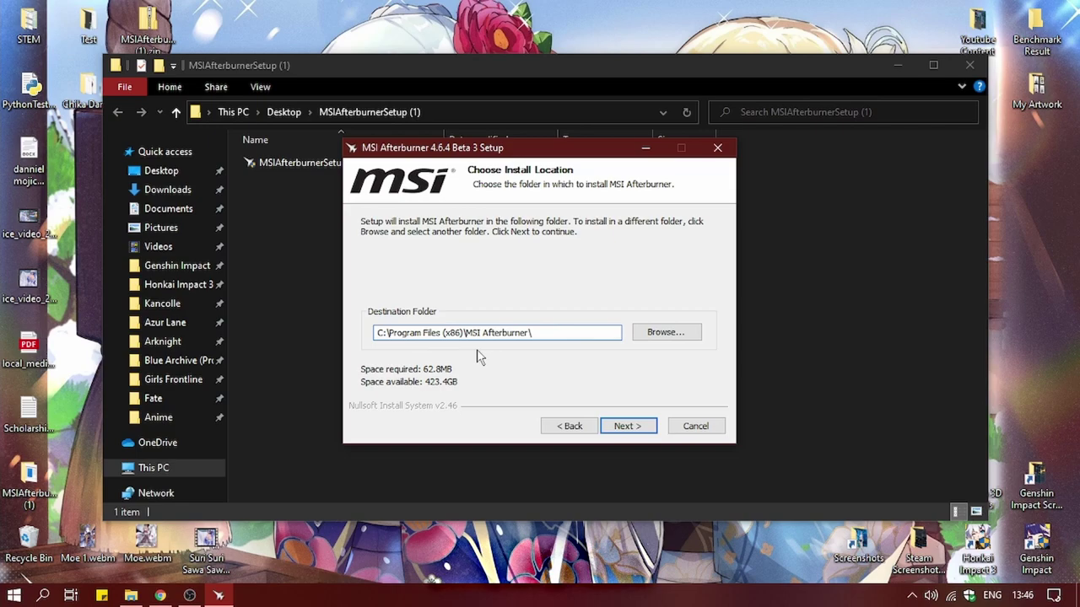
{"action": "left_click", "coordinate": [624, 427]}
- Look through the Start Menu folder choices in the setup wizard, then exit it without installing
{"action": "scroll", "coordinate": [430, 327], "scroll_direction": "down", "scroll_amount": 5}
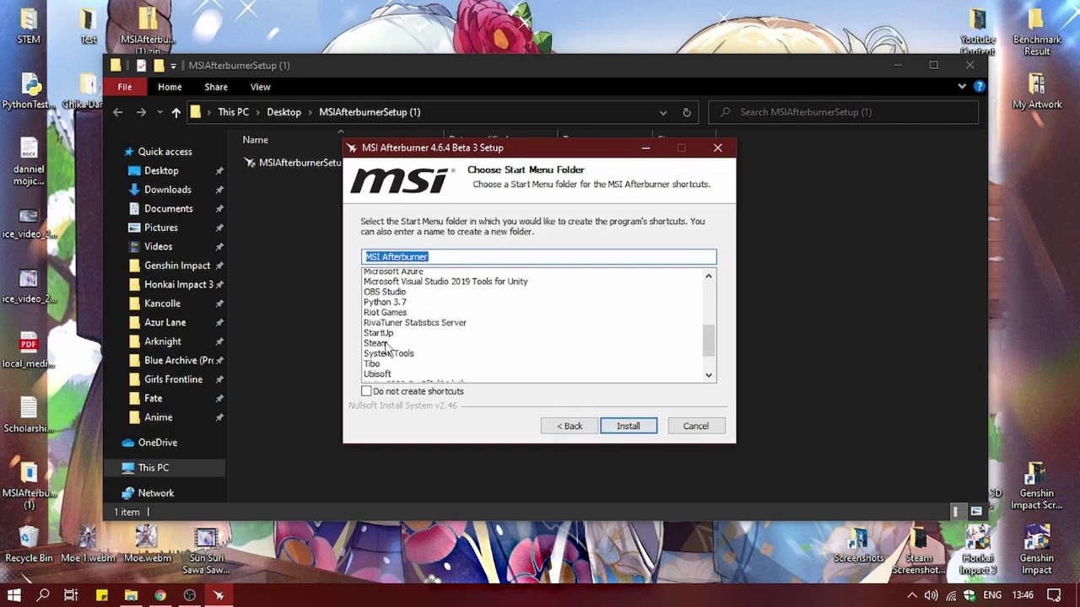
{"action": "scroll", "coordinate": [414, 346], "scroll_direction": "up", "scroll_amount": 3}
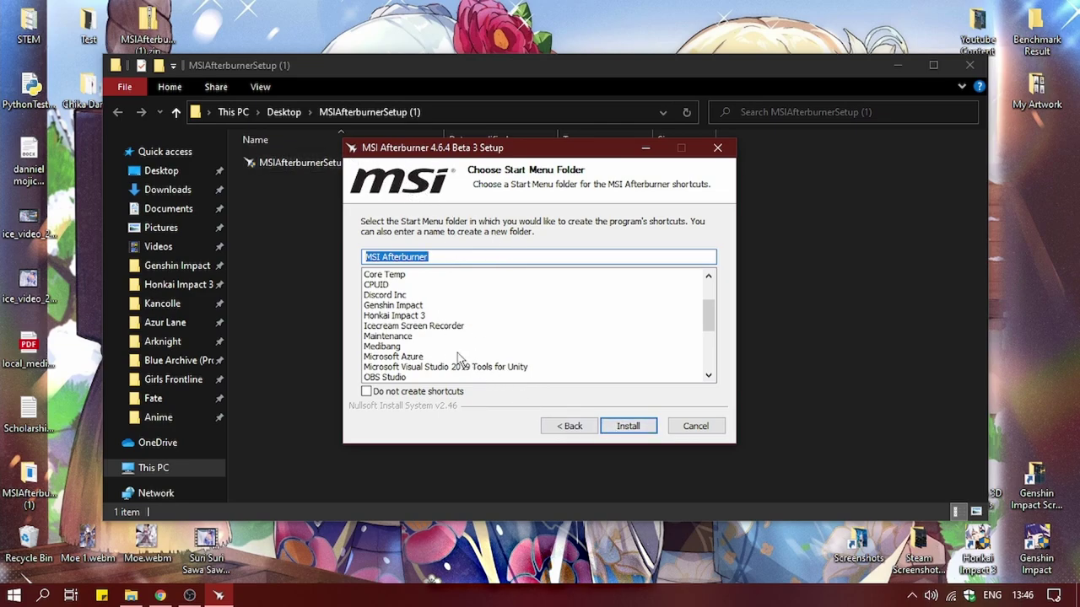
{"action": "scroll", "coordinate": [456, 358], "scroll_direction": "up", "scroll_amount": 2}
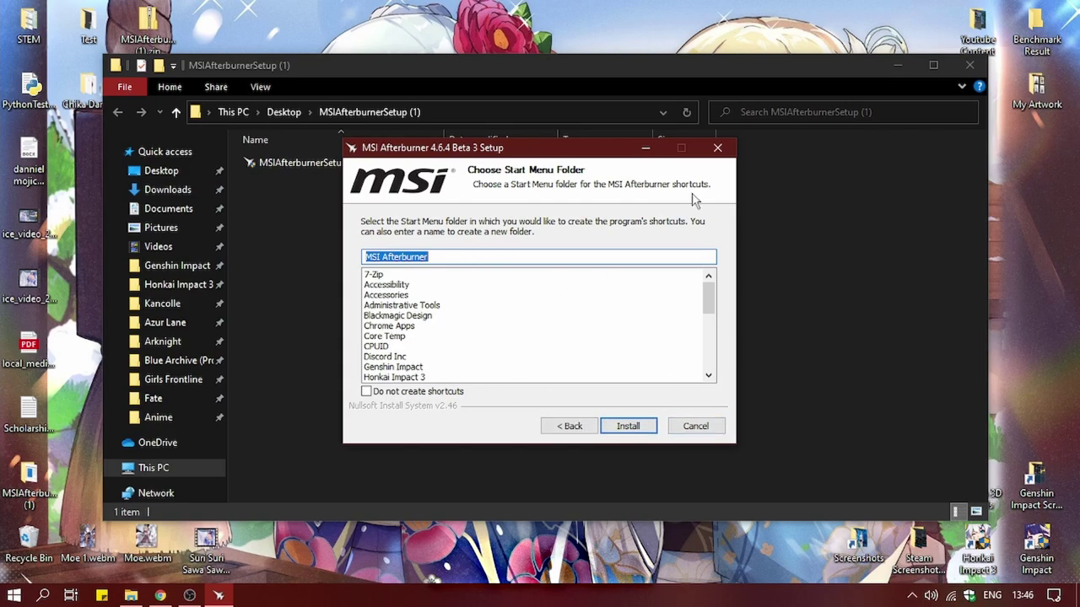
{"action": "left_click", "coordinate": [717, 147]}
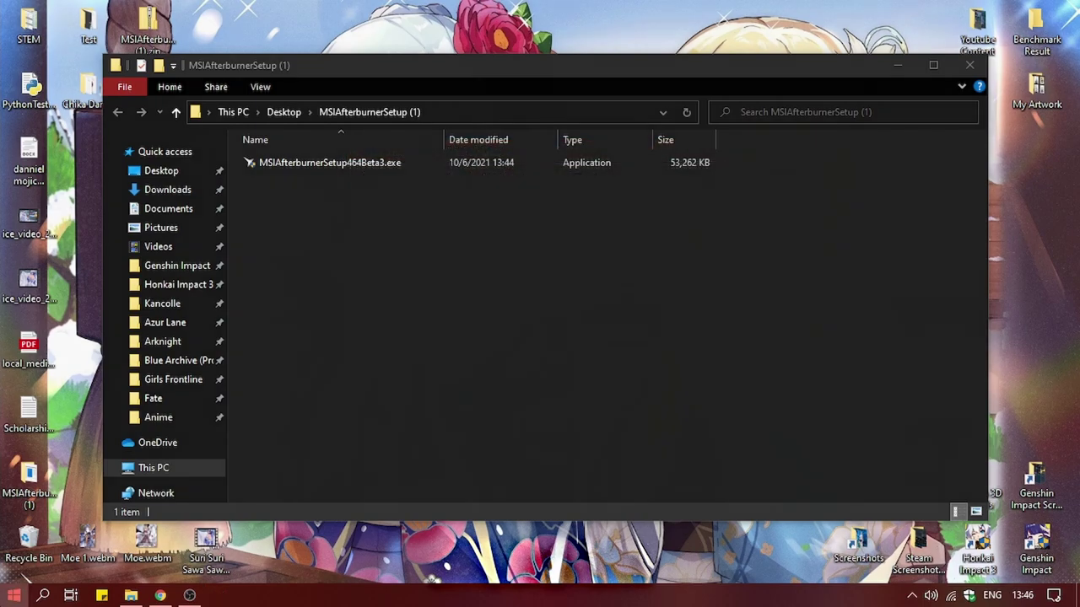
- Open MSI Afterburner and RivaTuner Statistics Server and arrange their windows side by side on the desktop
{"action": "left_click", "coordinate": [14, 595]}
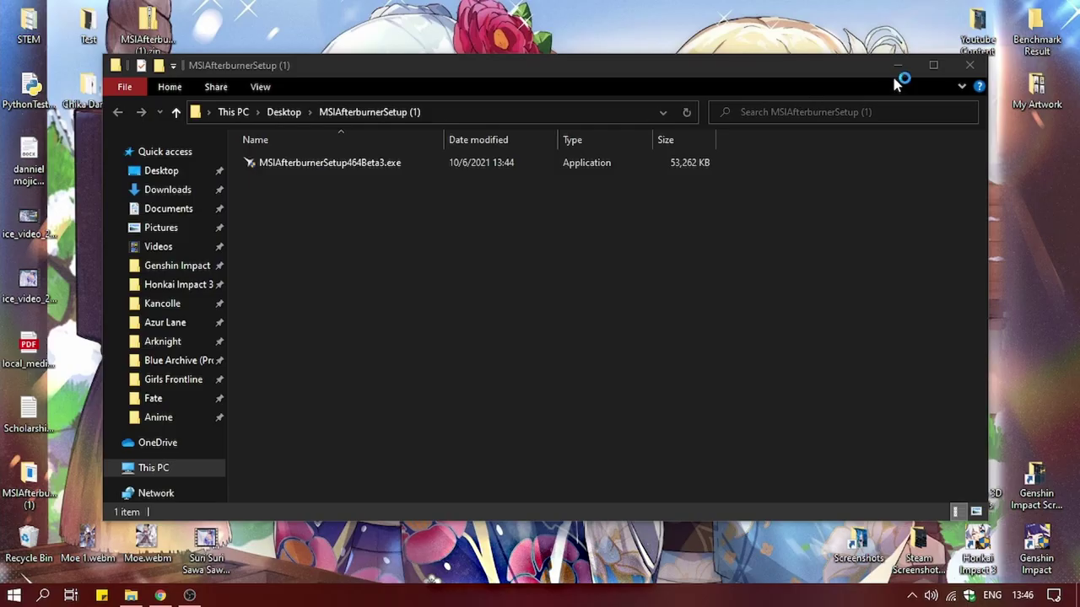
{"action": "key", "text": "super+d"}
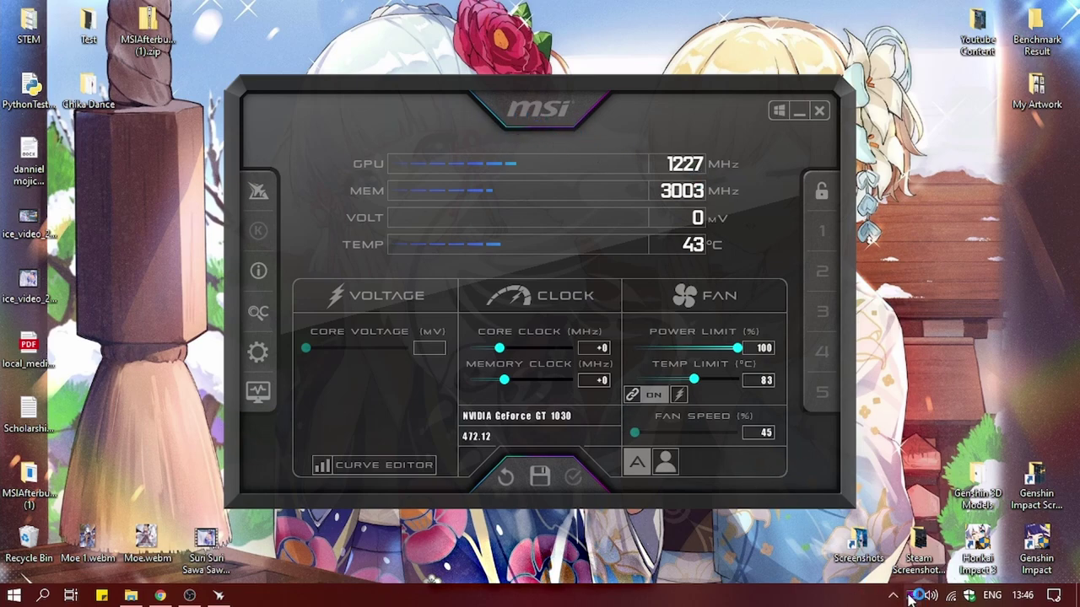
{"action": "left_click", "coordinate": [918, 596]}
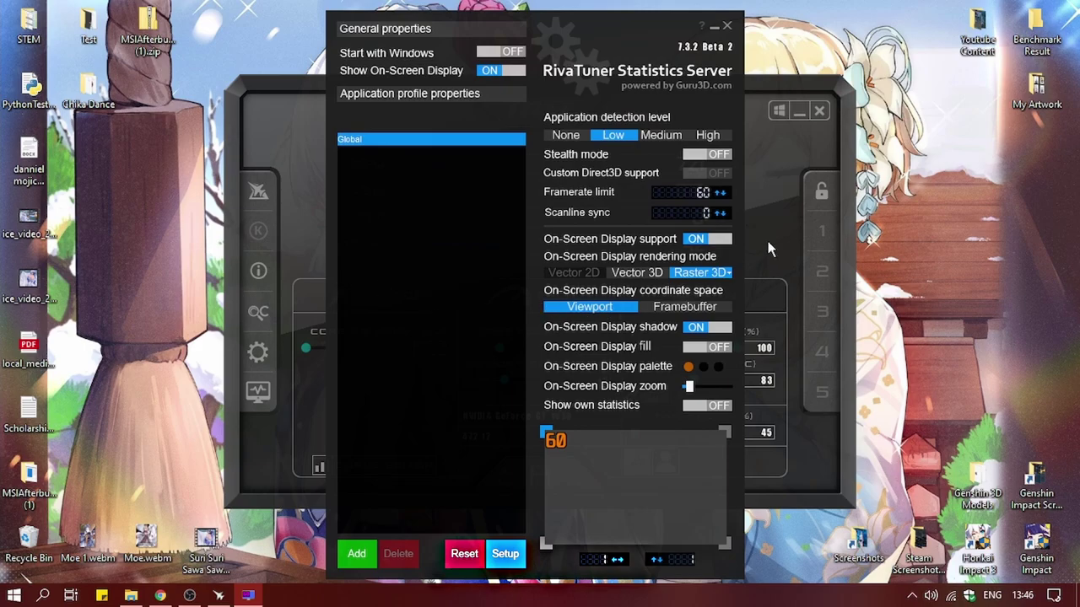
{"action": "left_click_drag", "start_coordinate": [632, 53], "coordinate": [766, 68]}
{"action": "left_click_drag", "start_coordinate": [521, 117], "coordinate": [378, 143]}
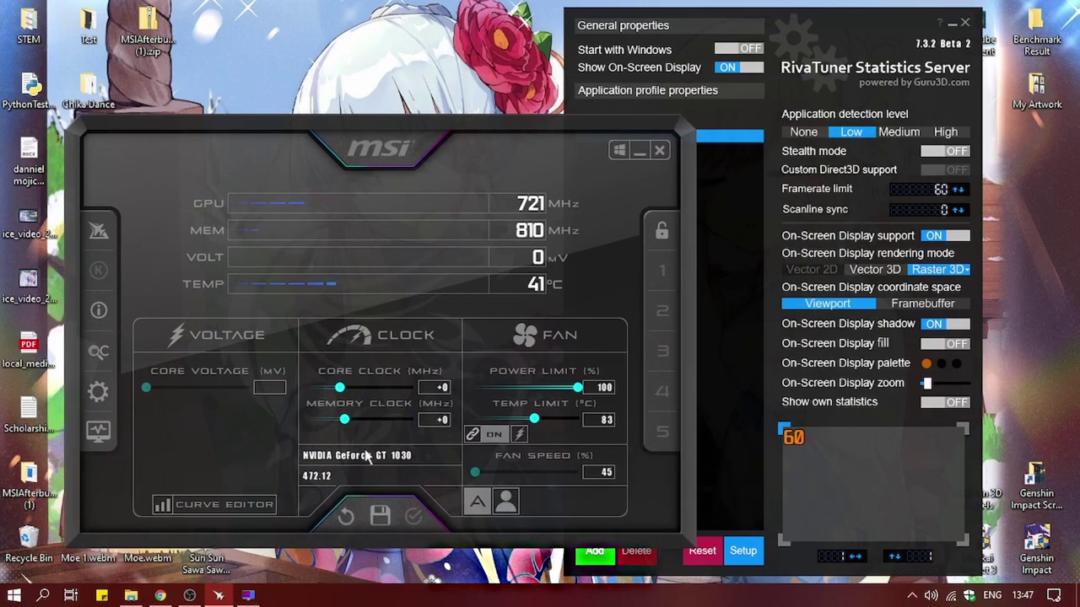
- Open the MSI Afterburner properties beside the main window and view the Profiles and User Interface settings
{"action": "left_click", "coordinate": [99, 391]}
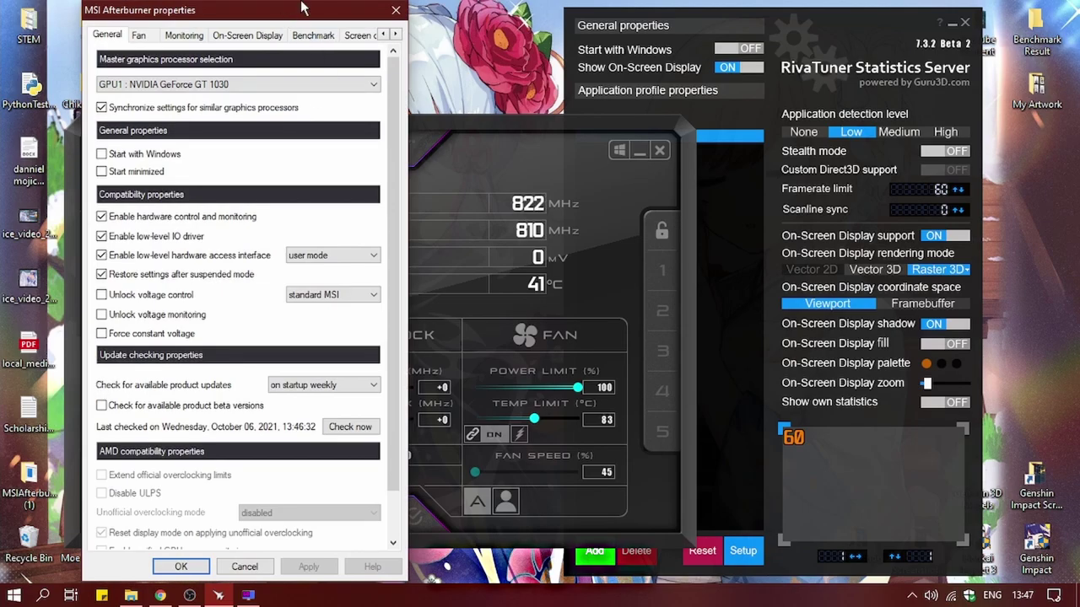
{"action": "left_click_drag", "start_coordinate": [297, 12], "coordinate": [801, 25]}
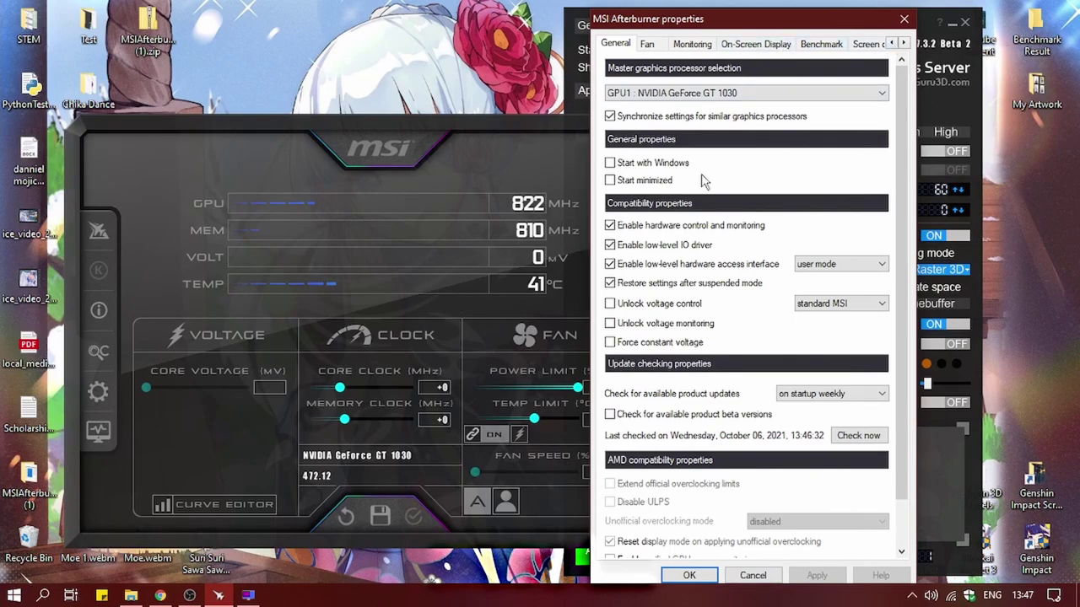
{"action": "left_click", "coordinate": [904, 42]}
{"action": "left_click", "coordinate": [904, 42]}
{"action": "left_click", "coordinate": [903, 42]}
{"action": "left_click", "coordinate": [904, 42]}
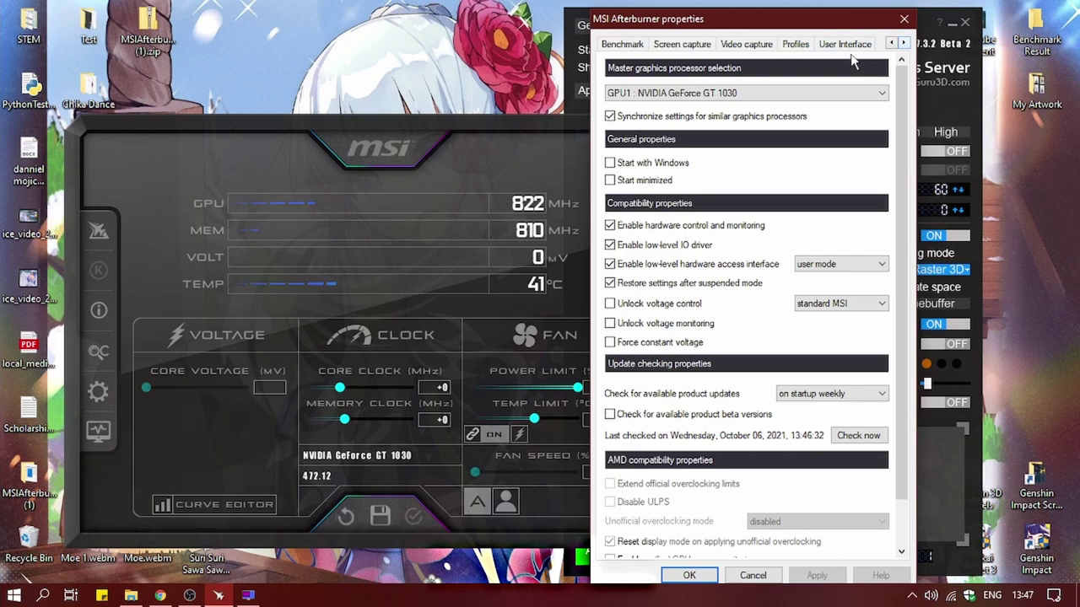
{"action": "left_click", "coordinate": [846, 49]}
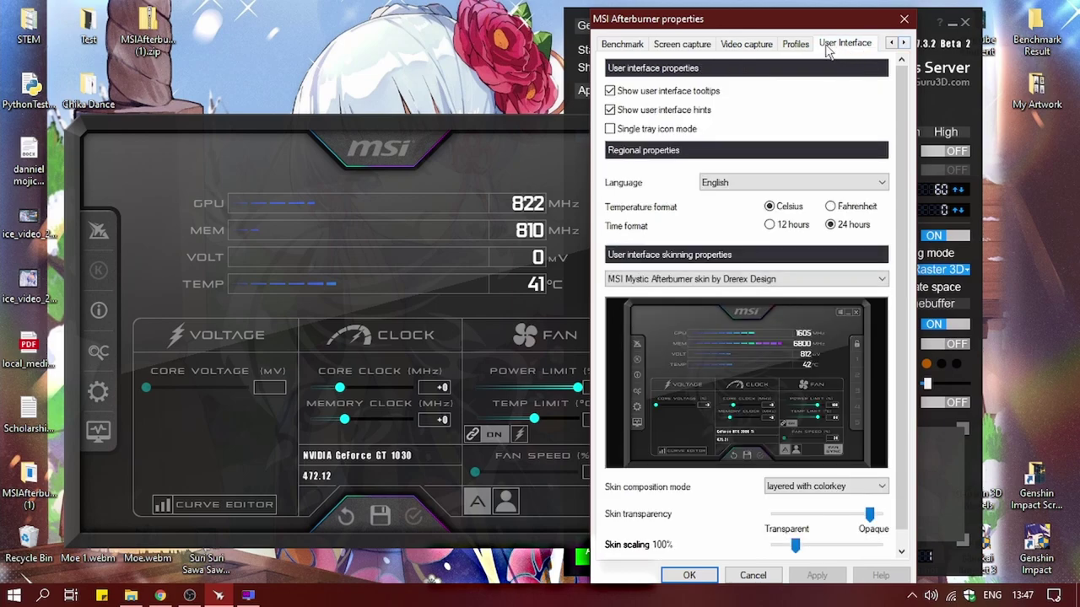
{"action": "left_click", "coordinate": [806, 50]}
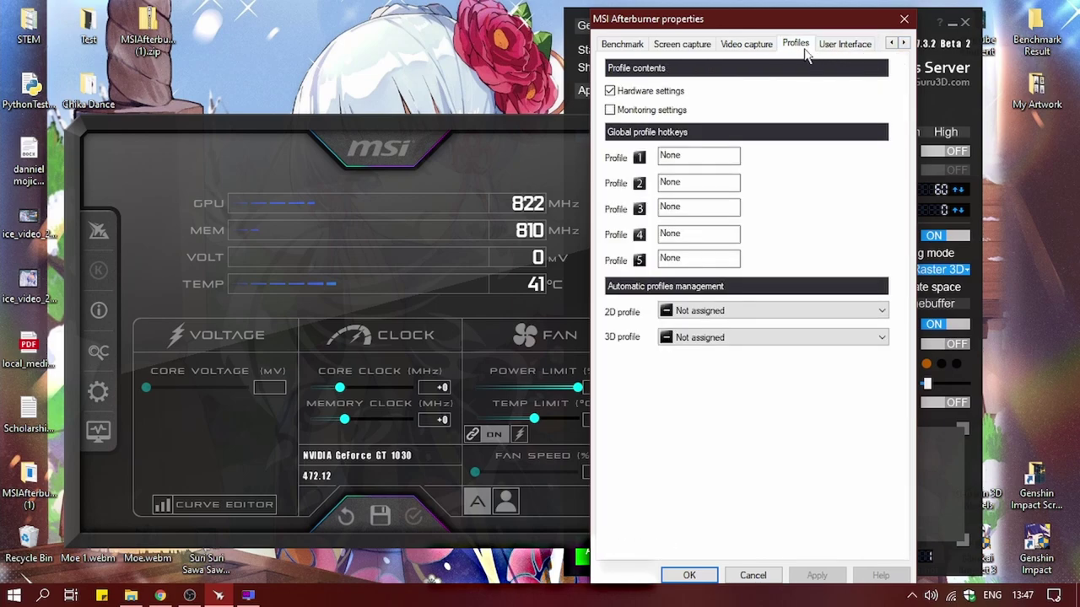
{"action": "left_click", "coordinate": [839, 44]}
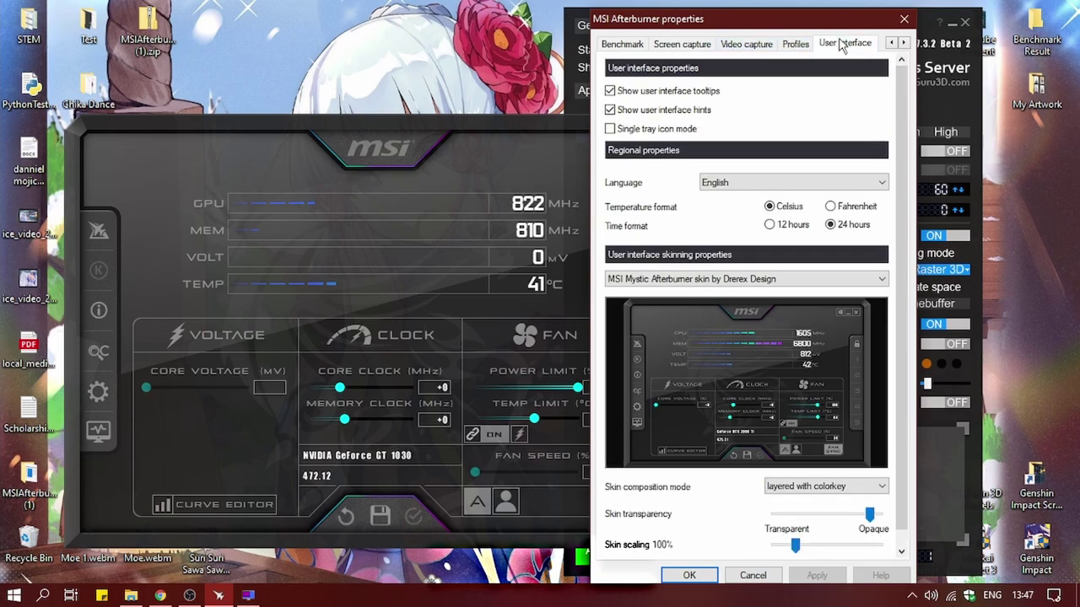
- Look through the available user interface skins, keeping MSI Mystic Afterburner skin by Drerex Design
{"action": "left_click", "coordinate": [721, 280]}
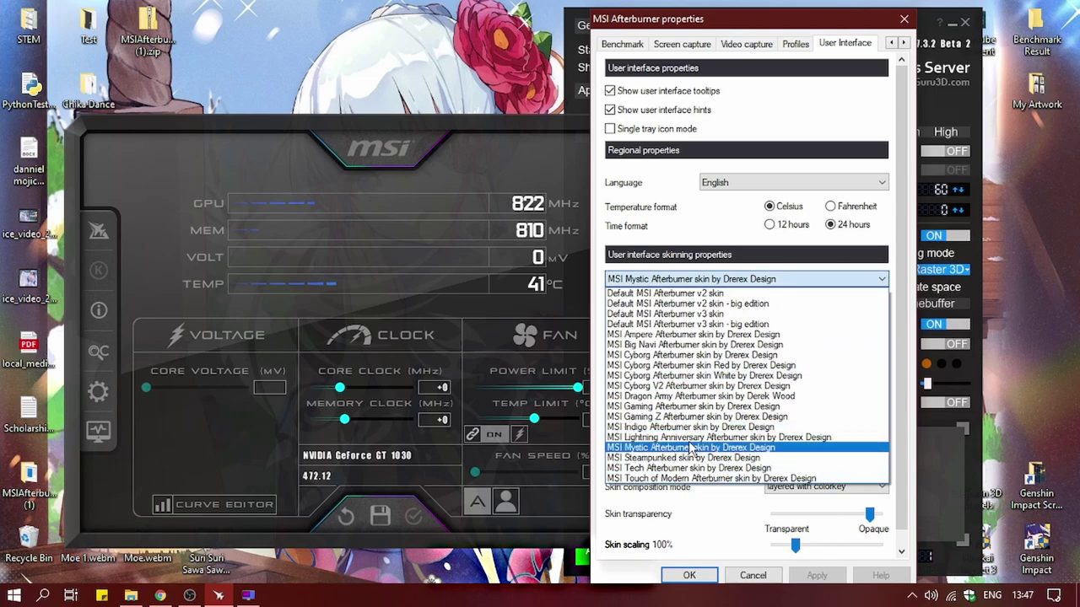
{"action": "left_click", "coordinate": [672, 256]}
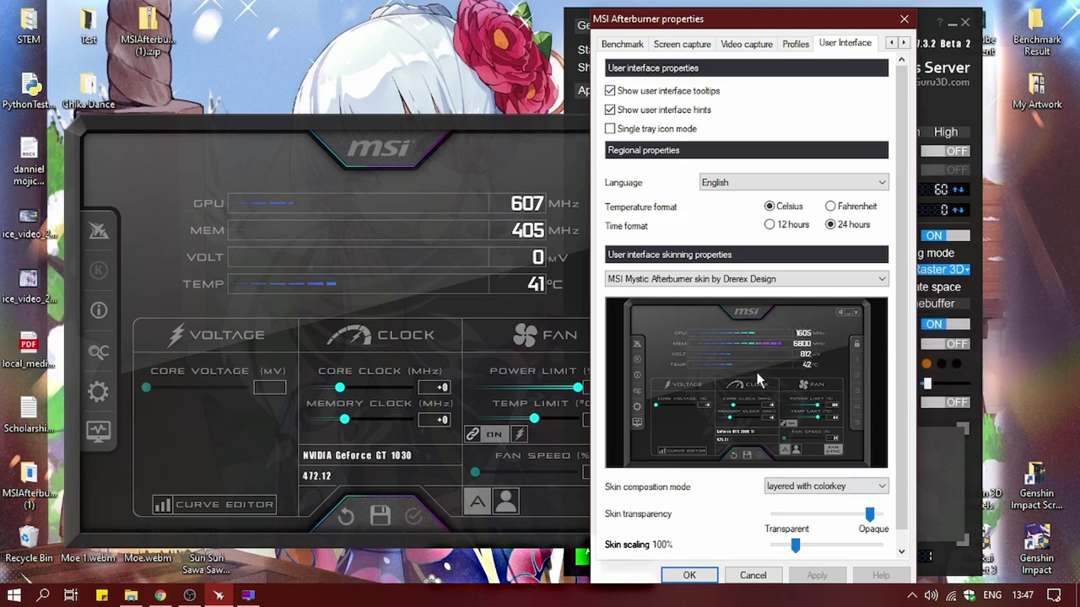
{"action": "left_click", "coordinate": [756, 287]}
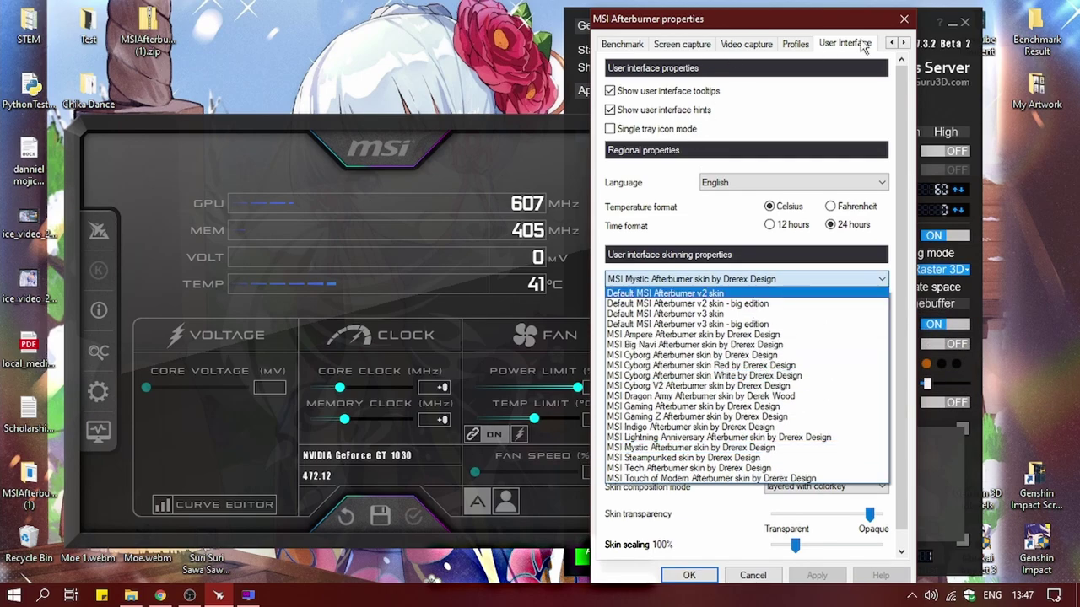
- Open the Monitoring settings and look over the list of active hardware monitoring graphs
{"action": "left_click", "coordinate": [891, 43]}
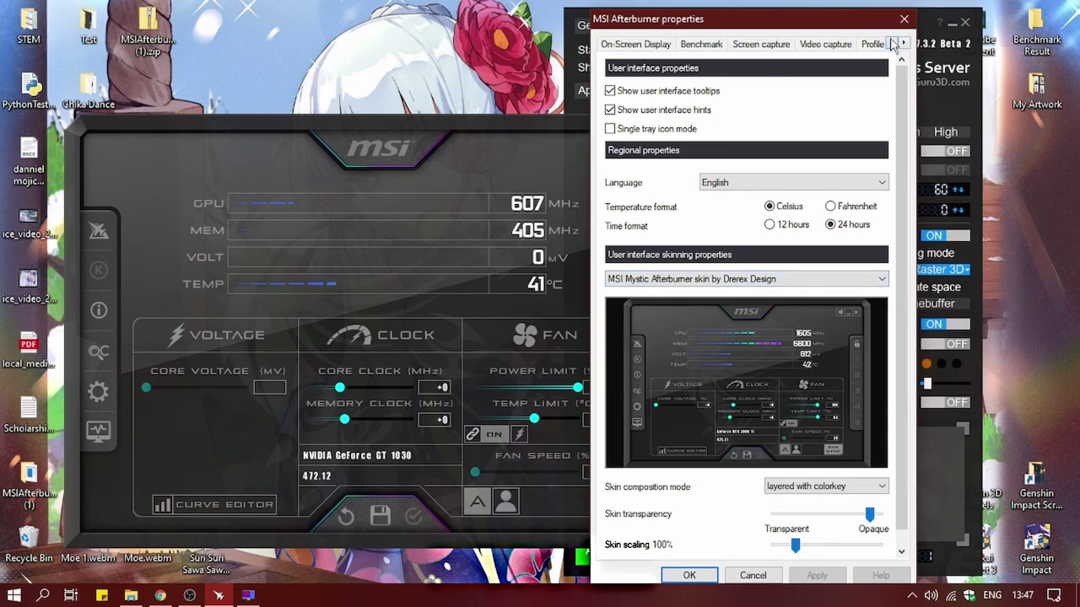
{"action": "left_click", "coordinate": [890, 42]}
{"action": "left_click", "coordinate": [891, 42]}
{"action": "left_click", "coordinate": [891, 43]}
{"action": "left_click", "coordinate": [692, 43]}
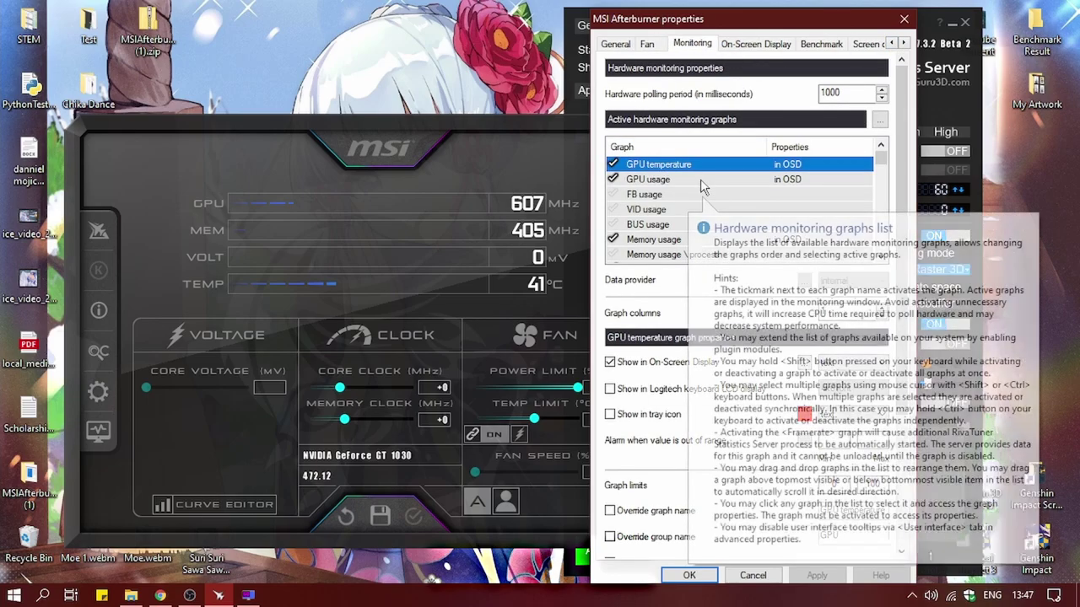
{"action": "mouse_move", "coordinate": [881, 161]}
{"action": "left_mouse_down"}
{"action": "mouse_move", "coordinate": [886, 184]}
{"action": "mouse_move", "coordinate": [881, 150]}
{"action": "left_mouse_up"}
- Compare the GPU temperature and GPU usage entries and their graph properties in the hardware monitoring list
{"action": "left_click", "coordinate": [656, 180]}
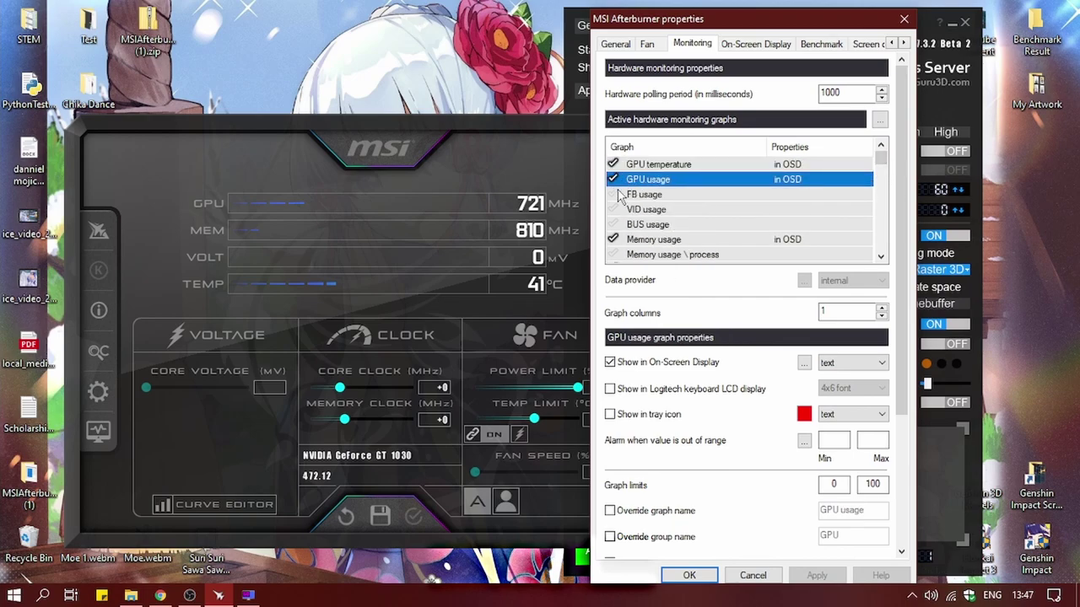
{"action": "scroll", "coordinate": [631, 253], "scroll_direction": "down", "scroll_amount": 4}
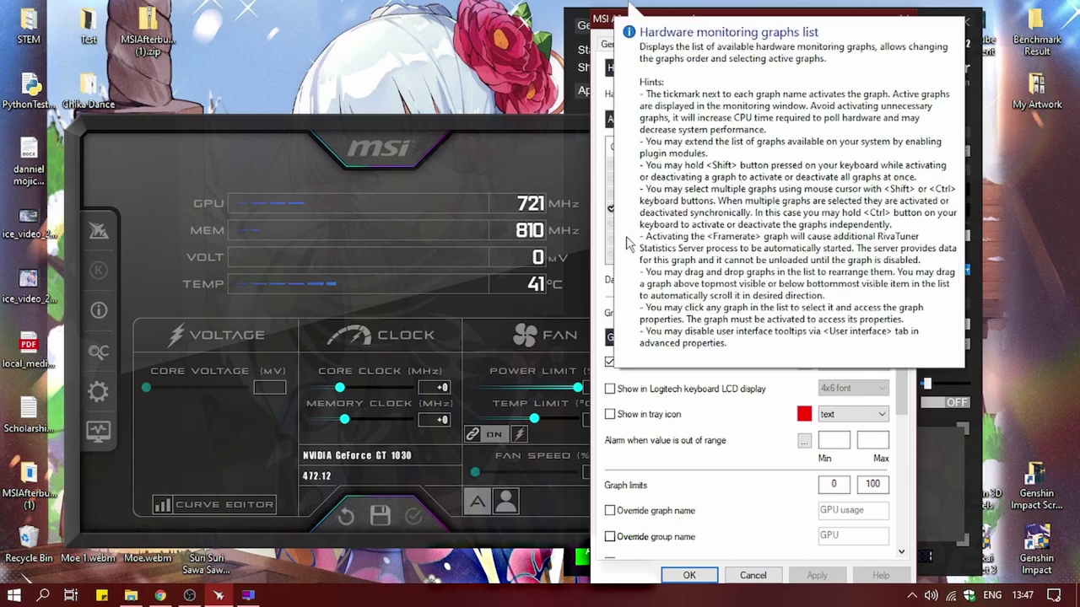
{"action": "scroll", "coordinate": [697, 201], "scroll_direction": "up", "scroll_amount": 4}
{"action": "left_click", "coordinate": [658, 165]}
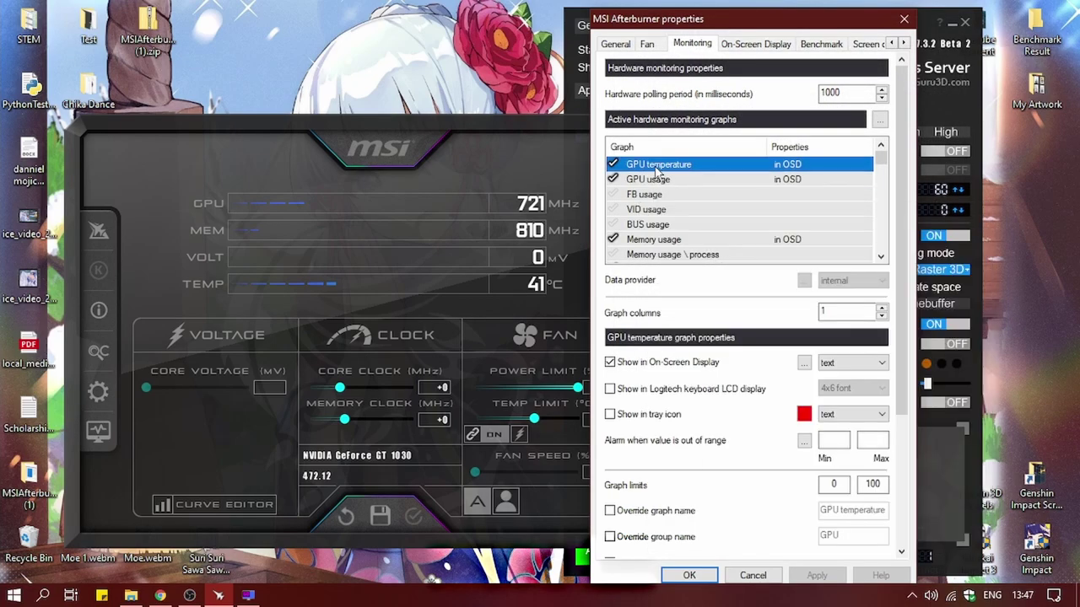
{"action": "left_click", "coordinate": [658, 180]}
{"action": "left_click", "coordinate": [656, 165]}
{"action": "left_click", "coordinate": [661, 182]}
{"action": "left_click", "coordinate": [671, 167]}
{"action": "left_click", "coordinate": [657, 180]}
{"action": "left_click", "coordinate": [688, 167]}
- Try the Show in On-Screen Display option for GPU temperature and view its display formats, keeping it enabled as text
{"action": "left_click", "coordinate": [610, 364]}
{"action": "left_click", "coordinate": [611, 364]}
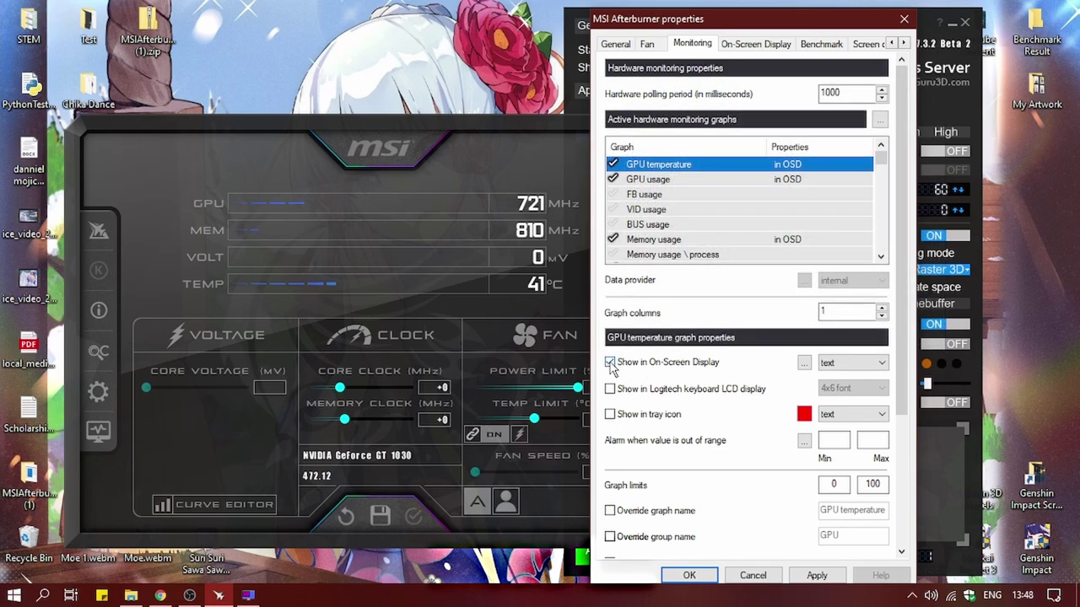
{"action": "left_click", "coordinate": [850, 364]}
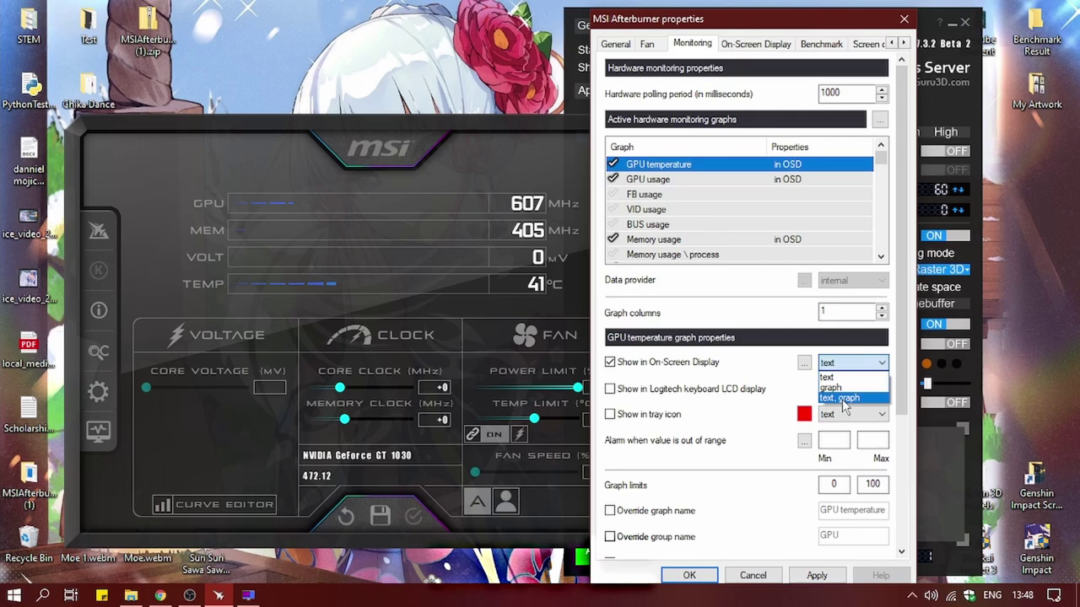
{"action": "left_click", "coordinate": [747, 470]}
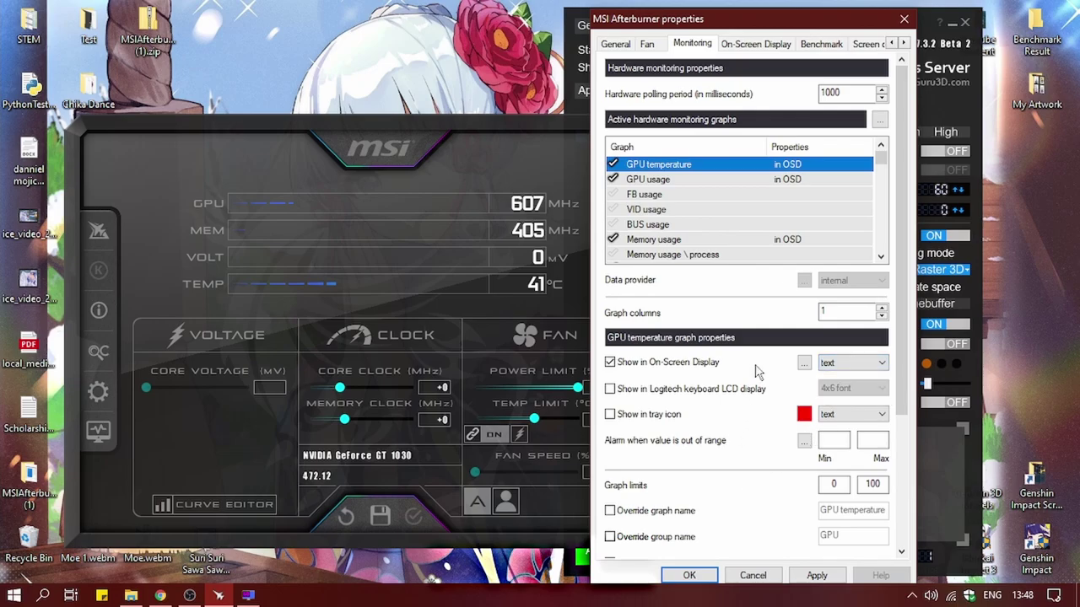
- Review the on-screen display properties of the GPU usage, Memory usage and Core clock graphs
{"action": "scroll", "coordinate": [853, 173], "scroll_direction": "down", "scroll_amount": 6}
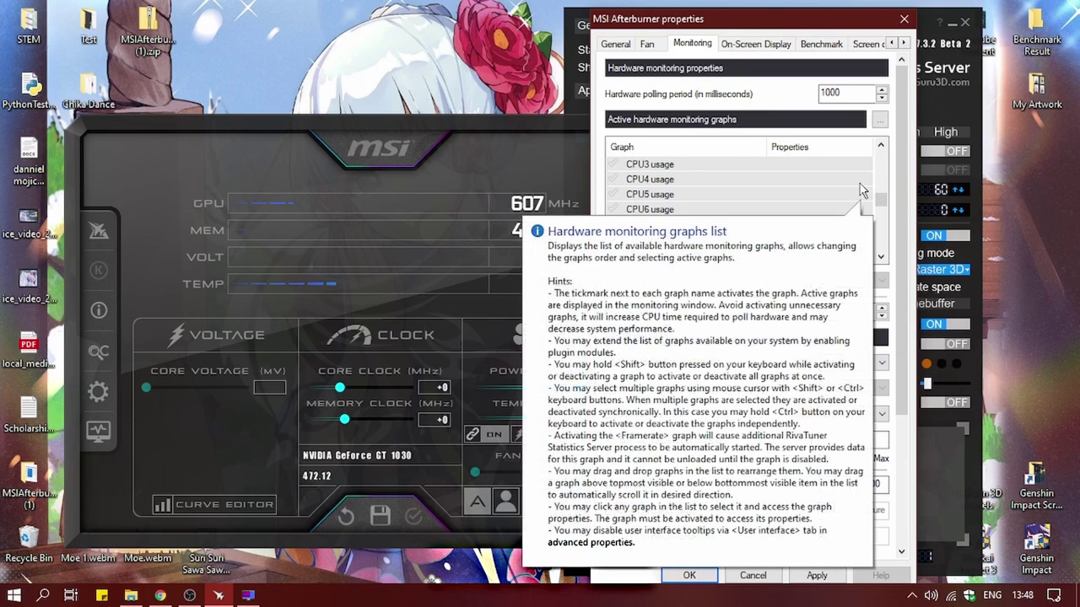
{"action": "scroll", "coordinate": [789, 192], "scroll_direction": "up", "scroll_amount": 6}
{"action": "left_click", "coordinate": [668, 180]}
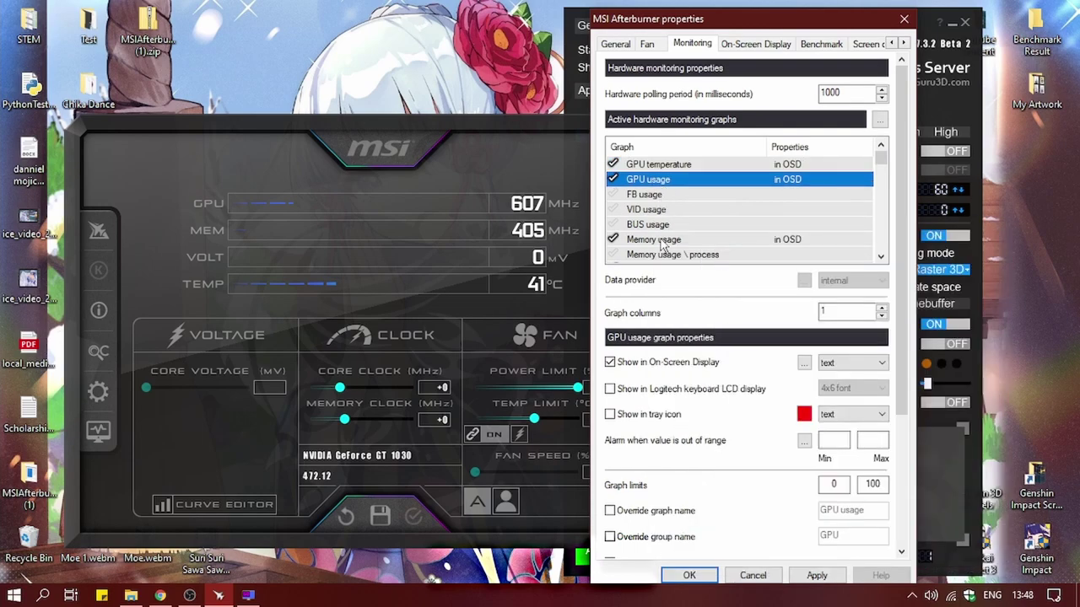
{"action": "left_click", "coordinate": [663, 239]}
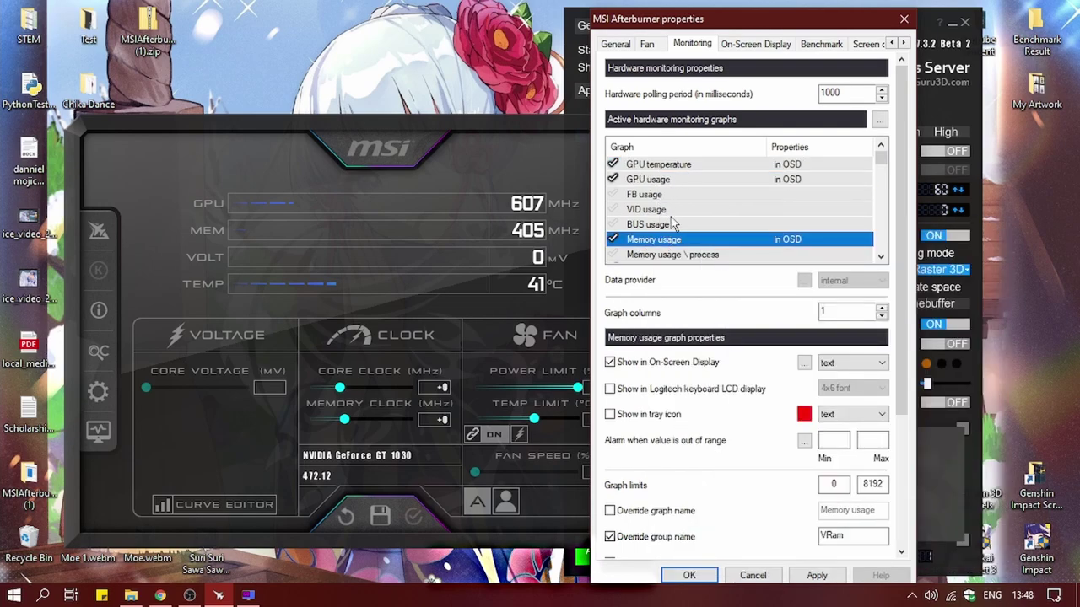
{"action": "scroll", "coordinate": [673, 227], "scroll_direction": "down", "scroll_amount": 1}
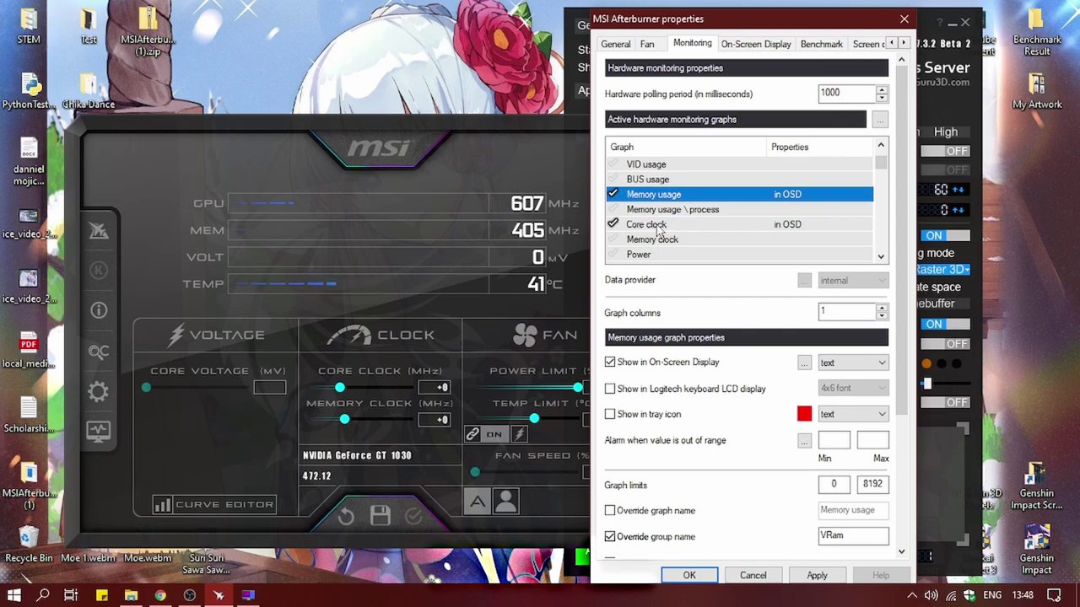
{"action": "left_click", "coordinate": [663, 226]}
{"action": "left_click", "coordinate": [658, 195]}
- Review the on-screen display properties of the CPU temperature, CPU usage and RAM usage graphs
{"action": "scroll", "coordinate": [654, 226], "scroll_direction": "down", "scroll_amount": 5}
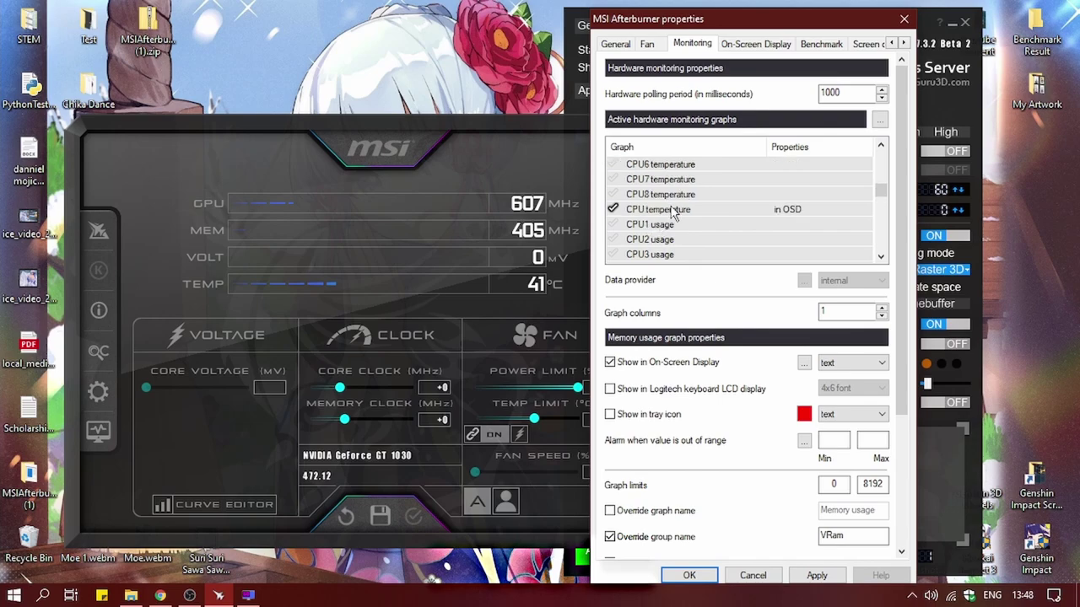
{"action": "left_click", "coordinate": [673, 210]}
{"action": "scroll", "coordinate": [679, 224], "scroll_direction": "down", "scroll_amount": 4}
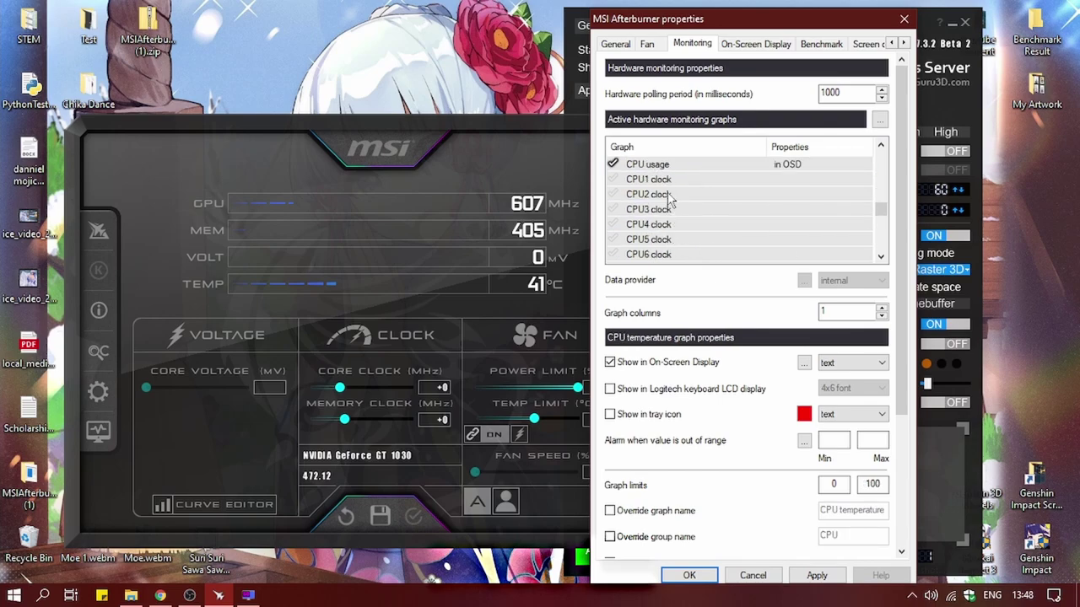
{"action": "left_click", "coordinate": [668, 166]}
{"action": "scroll", "coordinate": [670, 207], "scroll_direction": "down", "scroll_amount": 3}
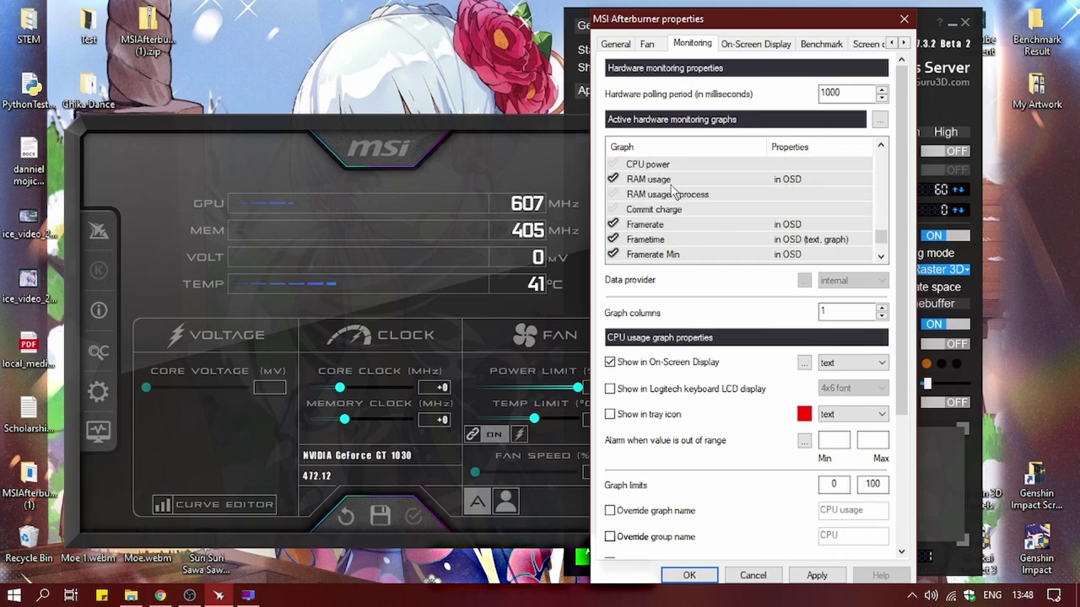
{"action": "left_click", "coordinate": [674, 179]}
- Examine the graph properties of Framerate, Frametime and Framerate Min, including Frametime's on-screen display format
{"action": "left_click", "coordinate": [655, 226]}
{"action": "left_click", "coordinate": [670, 241]}
{"action": "left_click", "coordinate": [675, 254]}
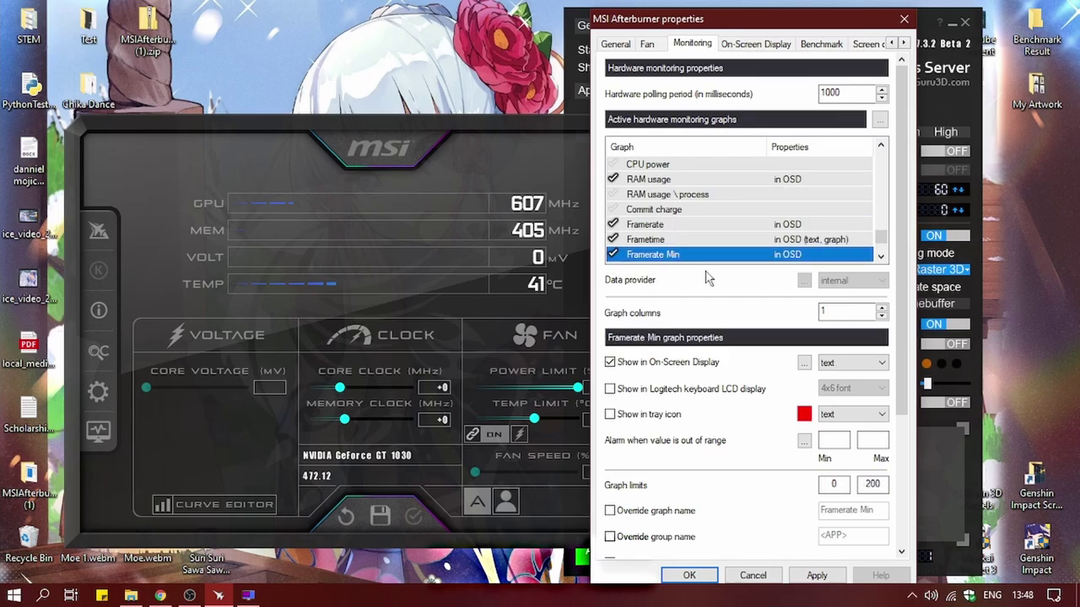
{"action": "scroll", "coordinate": [733, 236], "scroll_direction": "down", "scroll_amount": 1}
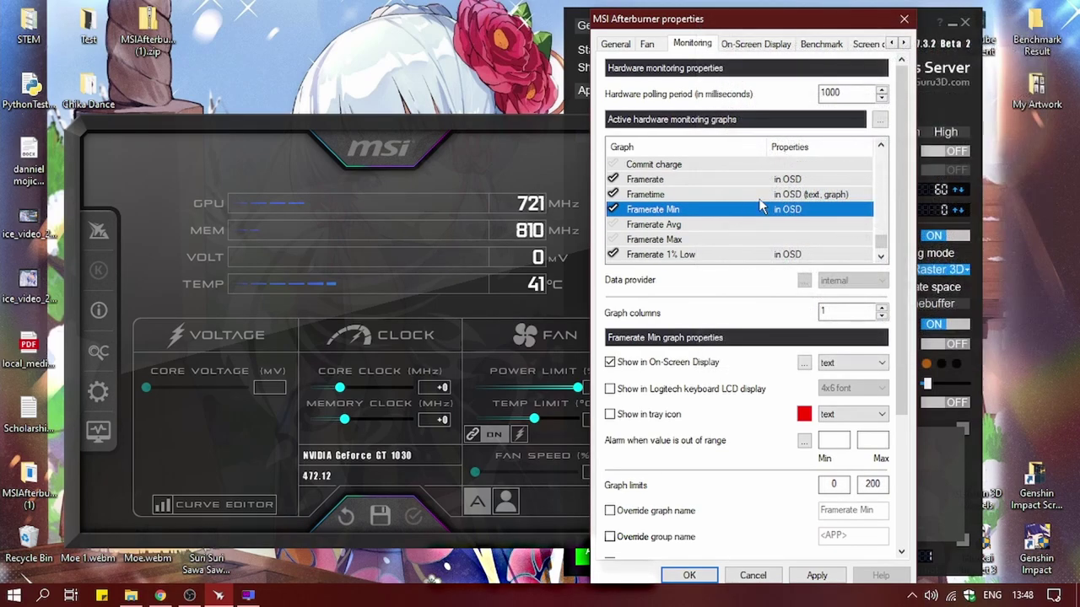
{"action": "left_click", "coordinate": [764, 195]}
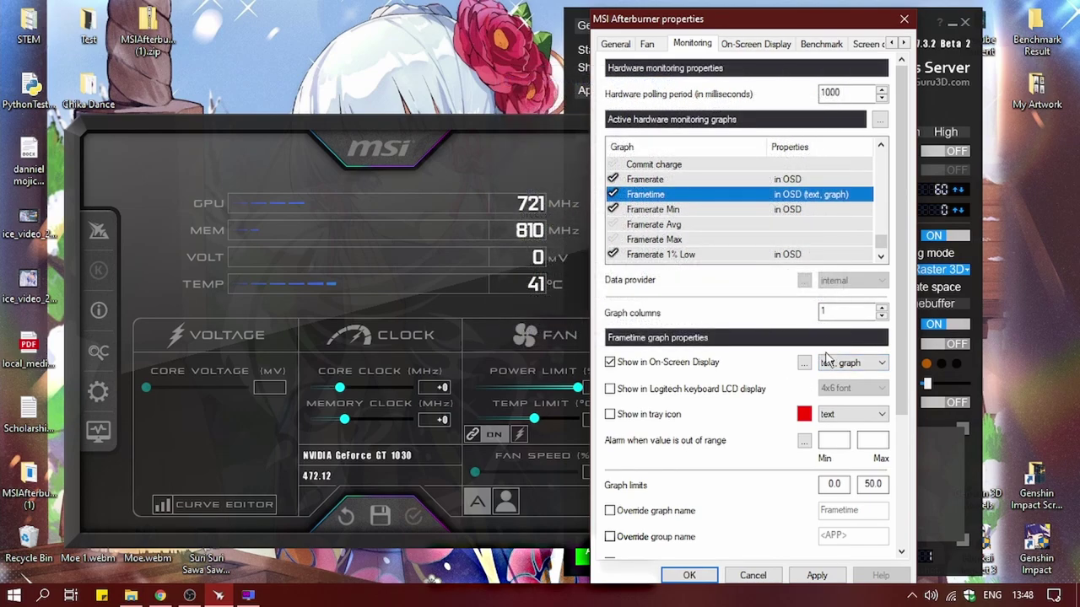
{"action": "scroll", "coordinate": [755, 252], "scroll_direction": "down", "scroll_amount": 1}
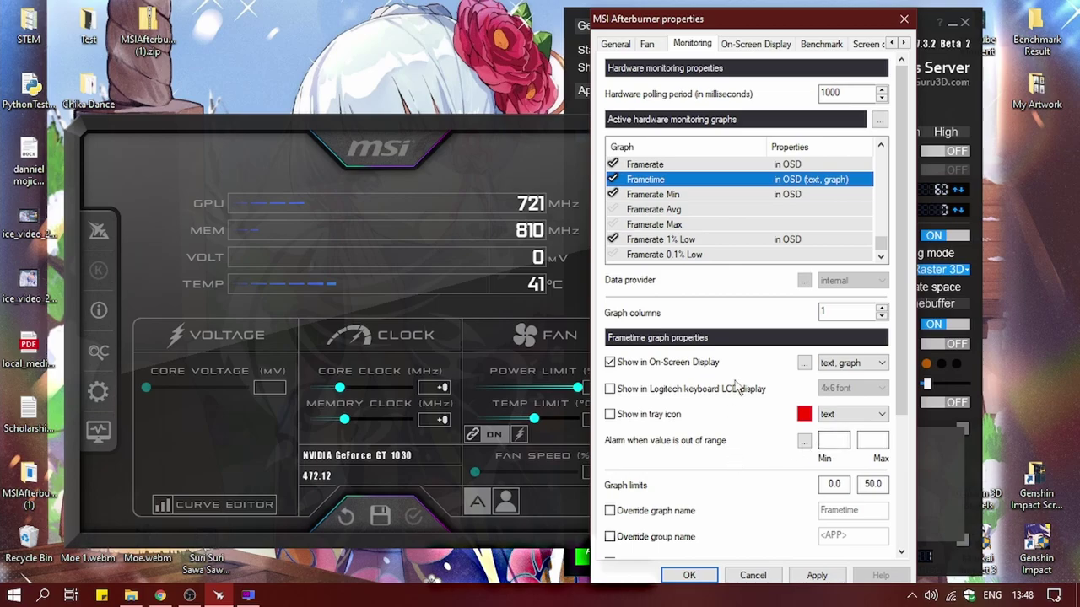
- Recheck the RAM usage graph properties and close the MSI Afterburner properties
{"action": "scroll", "coordinate": [706, 218], "scroll_direction": "down", "scroll_amount": 5}
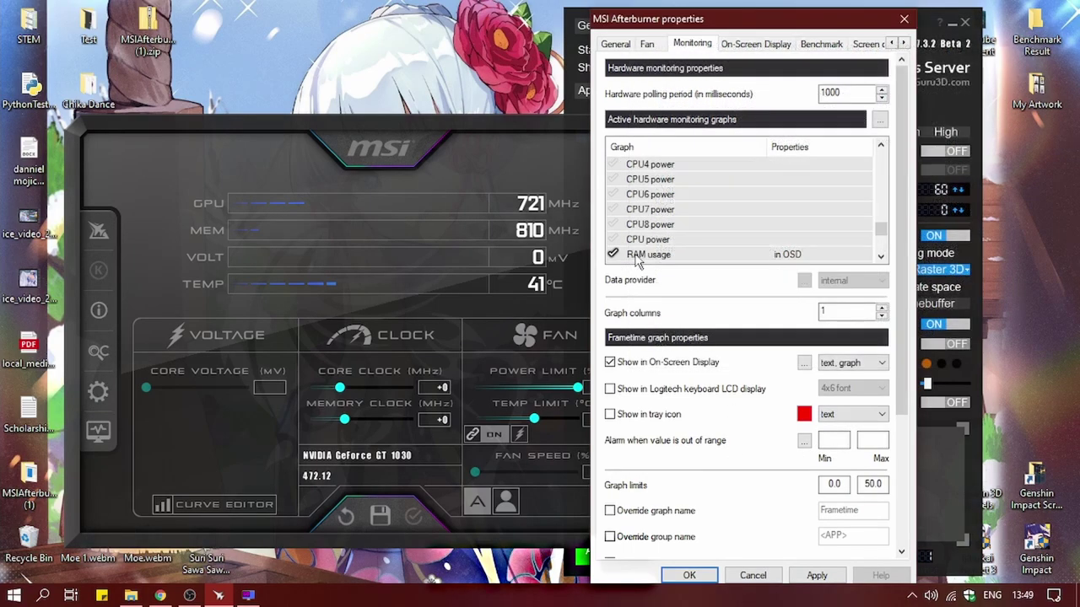
{"action": "left_click", "coordinate": [671, 254]}
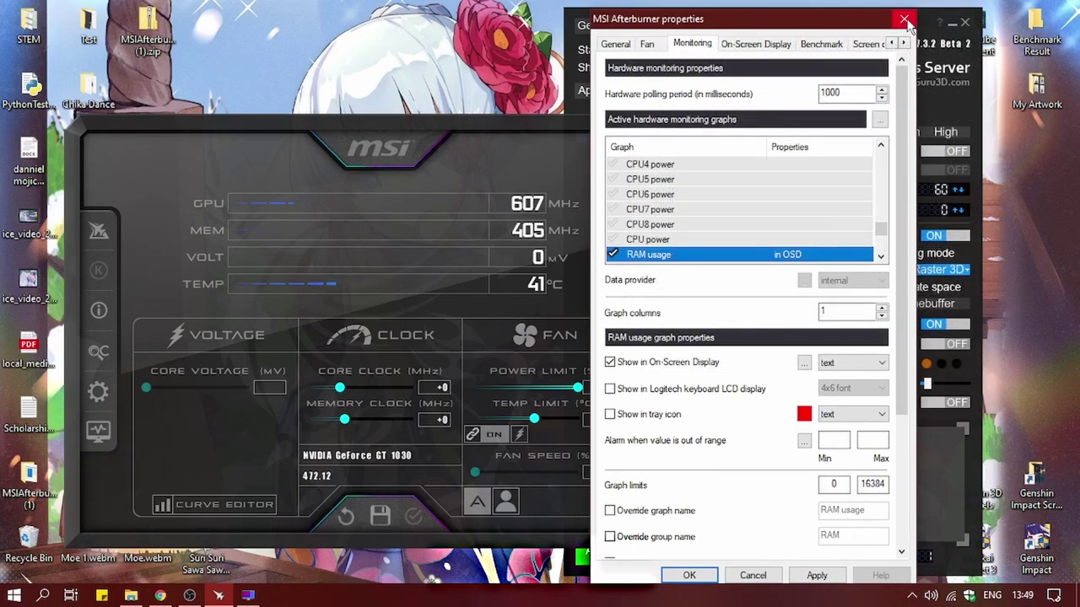
{"action": "left_click", "coordinate": [904, 19]}
- Switch to RivaTuner Statistics Server, look at the colour choices for the first On-Screen Display palette colour, and cancel the colour selection
{"action": "left_click_drag", "start_coordinate": [841, 32], "coordinate": [570, 40]}
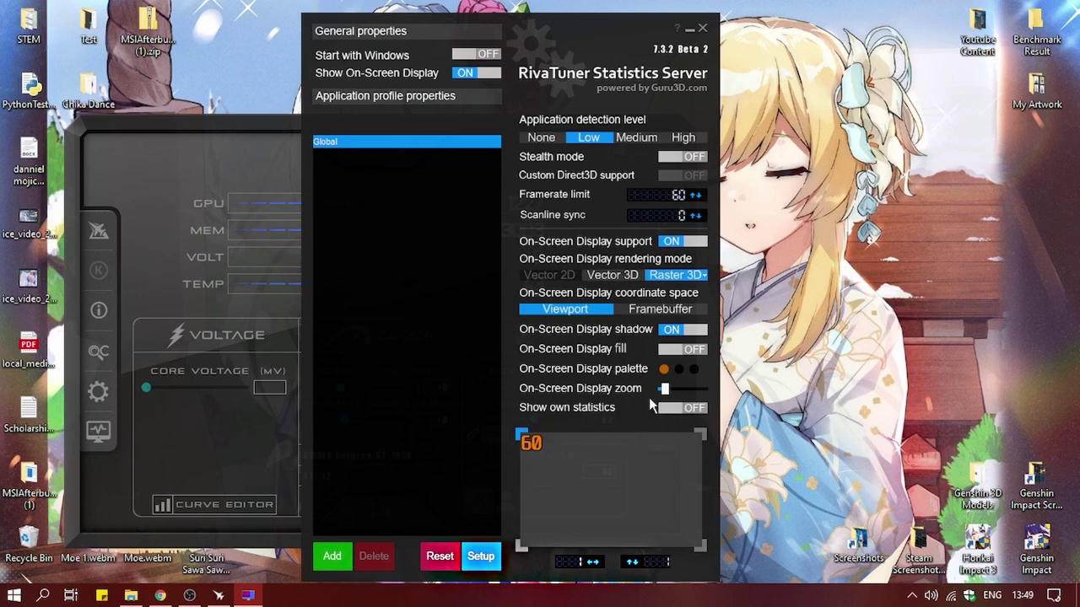
{"action": "left_click", "coordinate": [663, 371]}
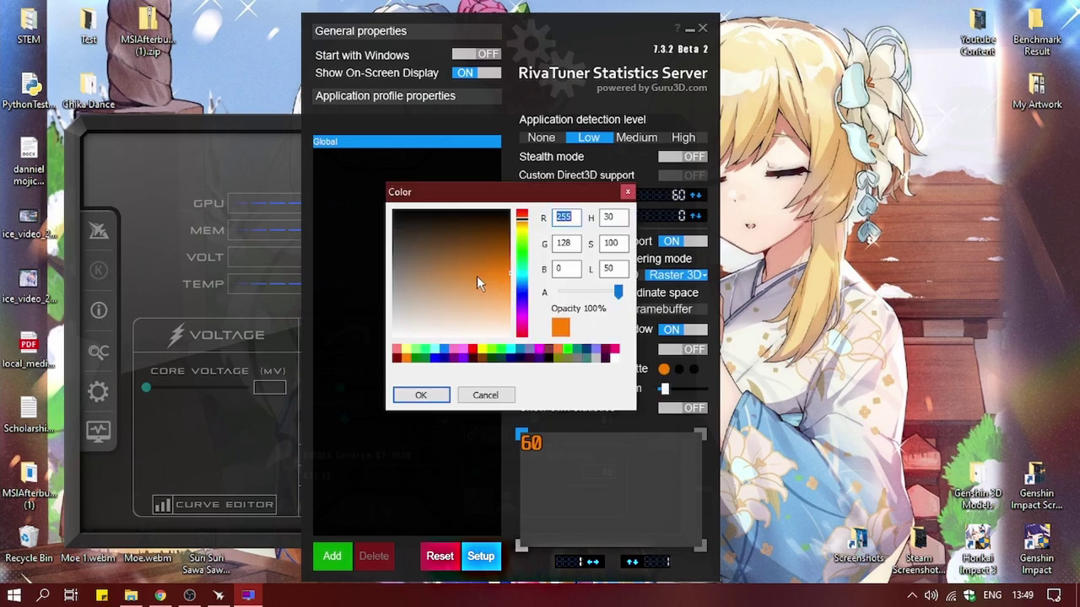
{"action": "left_click_drag", "start_coordinate": [563, 198], "coordinate": [936, 316]}
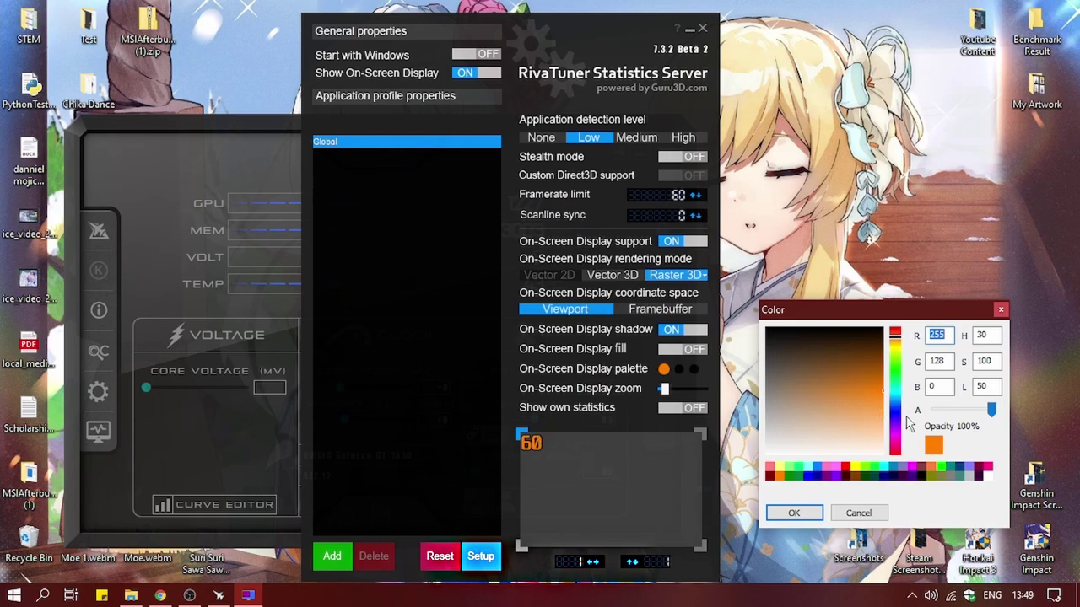
{"action": "left_click_drag", "start_coordinate": [892, 393], "coordinate": [887, 428]}
{"action": "left_click", "coordinate": [857, 511]}
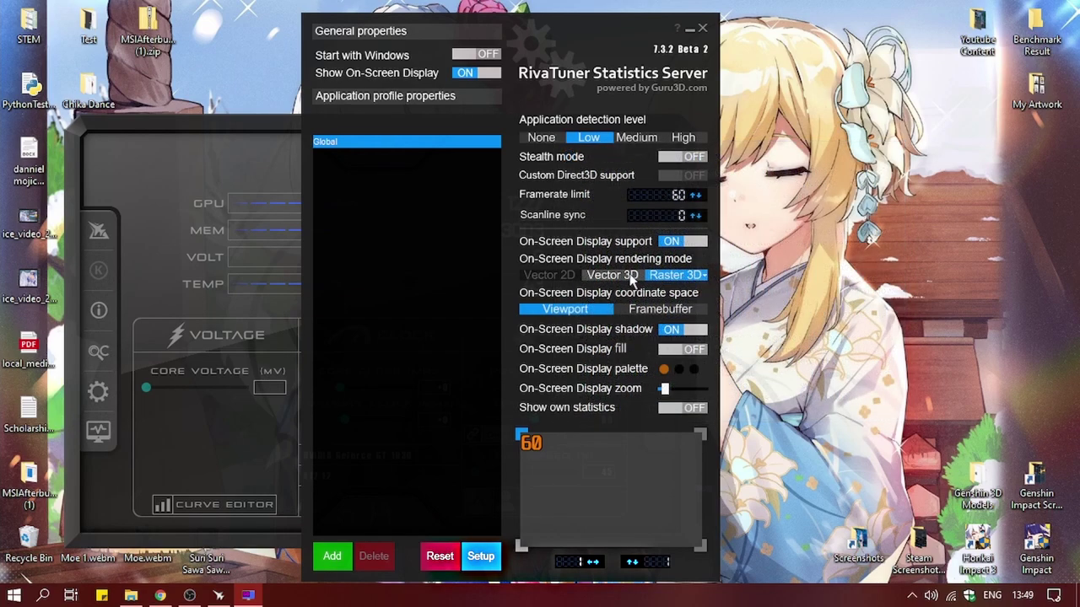
- Alternate the On-Screen Display rendering mode between Vector 3D and Raster 3D, ending on Raster 3D
{"action": "left_click", "coordinate": [629, 274]}
{"action": "left_click", "coordinate": [662, 278]}
{"action": "left_click", "coordinate": [628, 277]}
{"action": "left_click", "coordinate": [663, 278]}
{"action": "left_click", "coordinate": [630, 276]}
{"action": "left_click", "coordinate": [675, 277]}
- Minimize RivaTuner Statistics Server and MSI Afterburner to the system tray and check the hidden tray icons
{"action": "left_click_drag", "start_coordinate": [582, 39], "coordinate": [838, 26]}
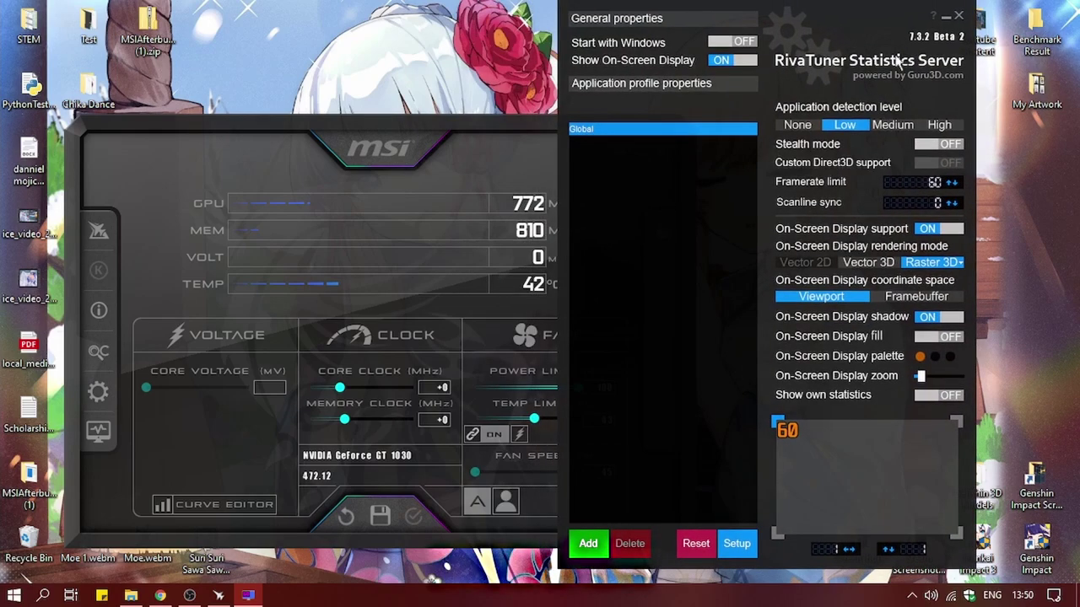
{"action": "left_click", "coordinate": [945, 15]}
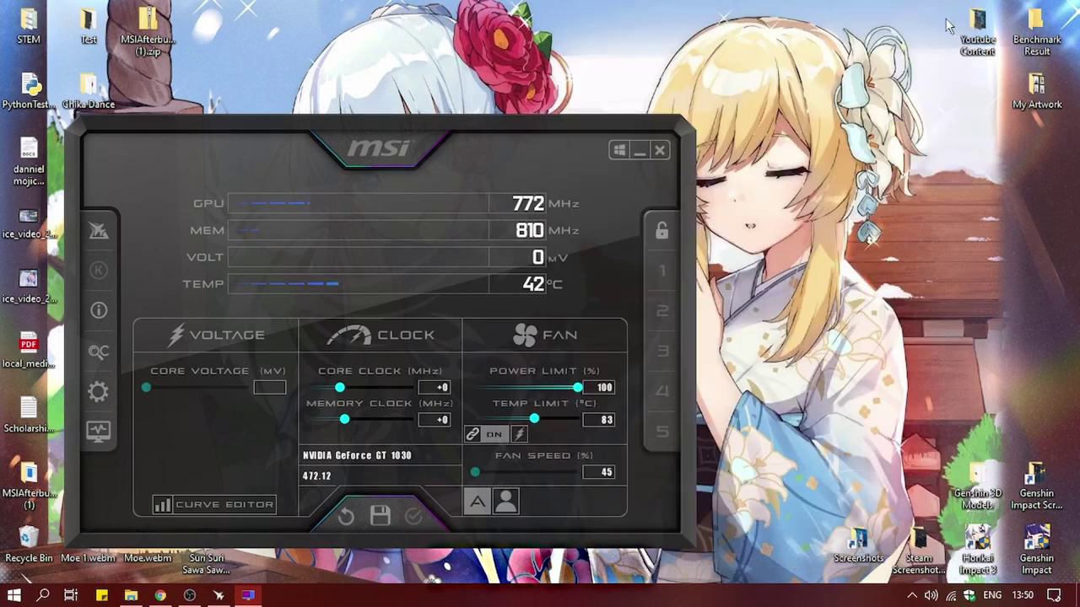
{"action": "left_click", "coordinate": [676, 160]}
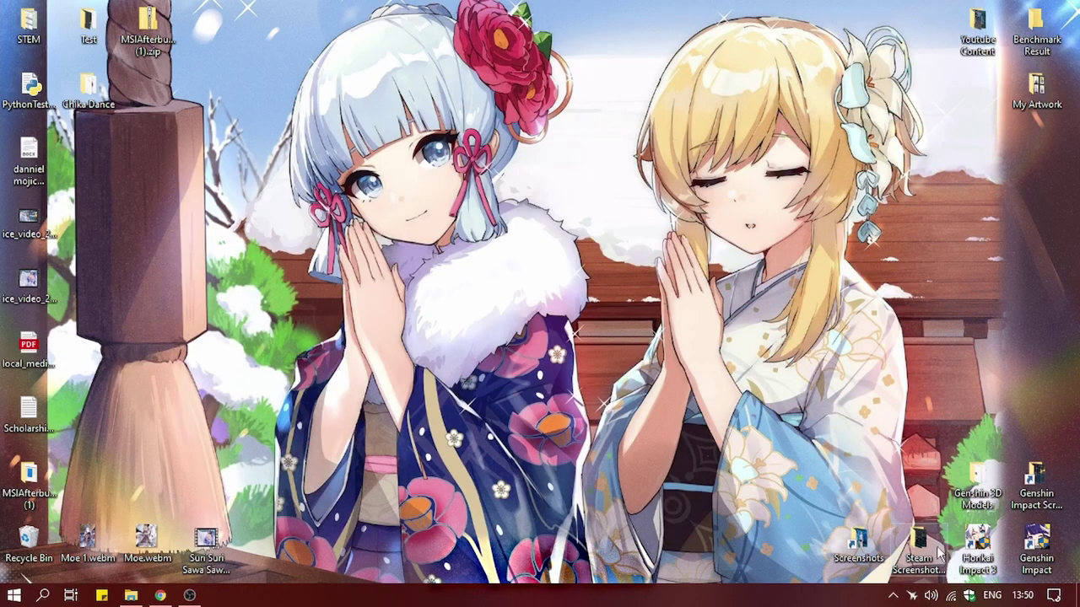
{"action": "left_click", "coordinate": [911, 596]}
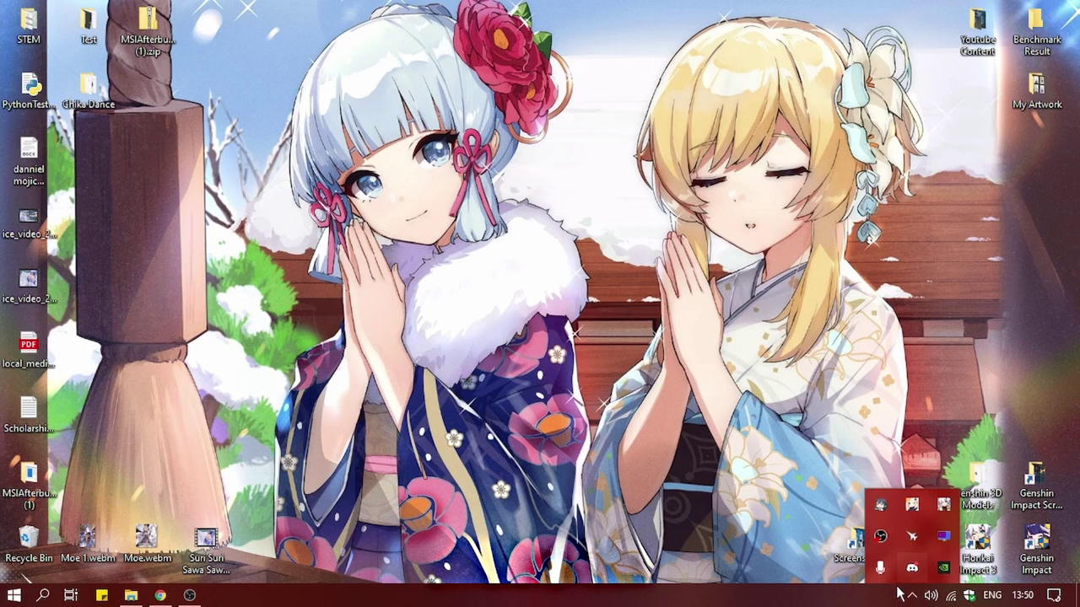
{"action": "left_click", "coordinate": [899, 593]}
- Find the Game Store folder among the Start menu tiles and launch Steam from it
{"action": "left_click", "coordinate": [14, 595]}
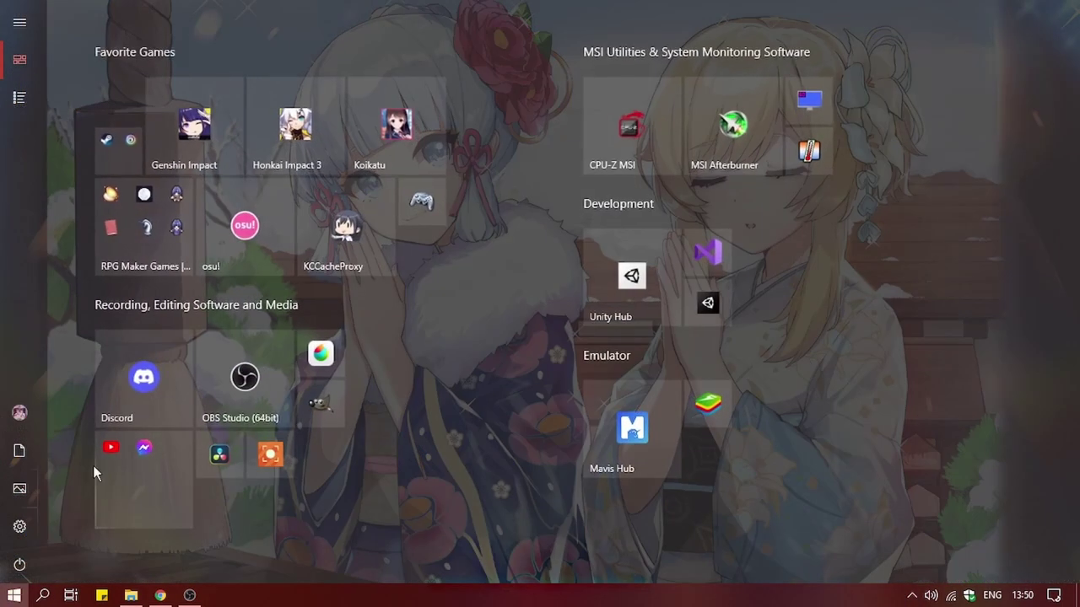
{"action": "left_click", "coordinate": [116, 216]}
{"action": "scroll", "coordinate": [173, 387], "scroll_direction": "down", "scroll_amount": 3}
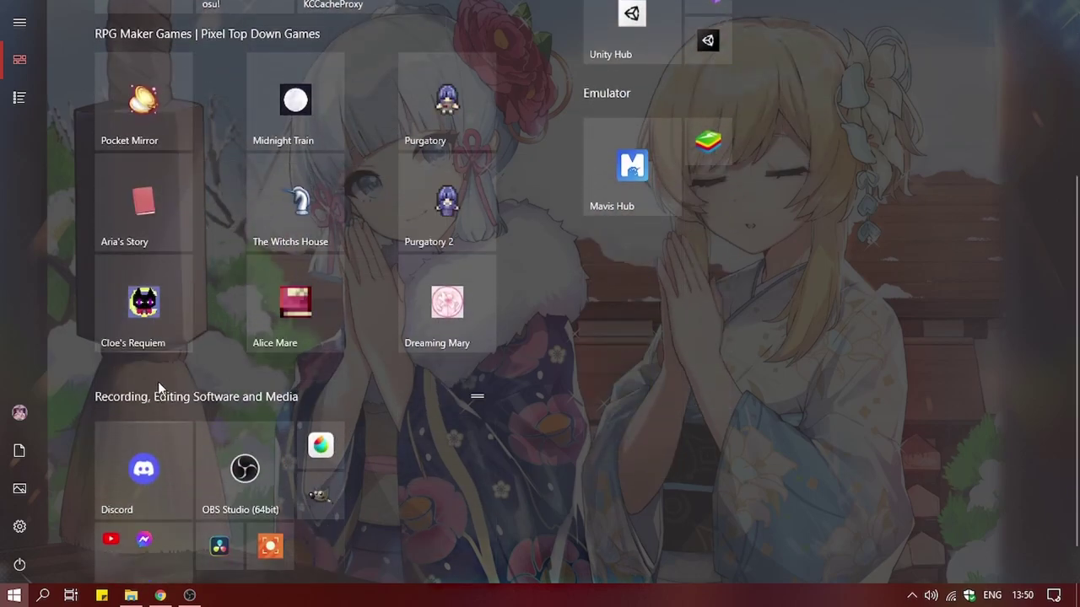
{"action": "scroll", "coordinate": [215, 379], "scroll_direction": "down", "scroll_amount": 1}
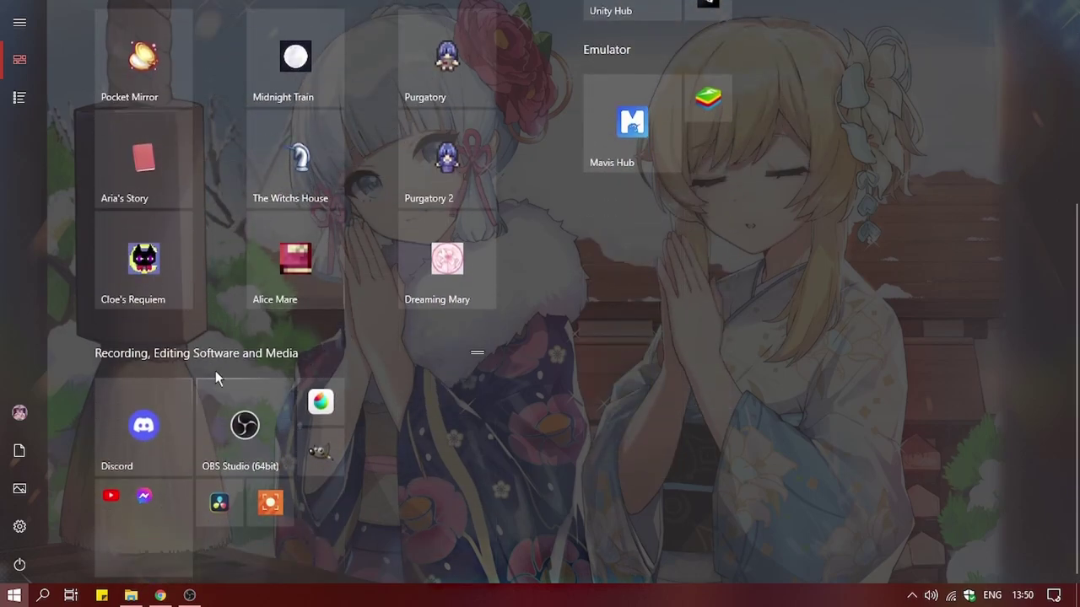
{"action": "left_click", "coordinate": [21, 97]}
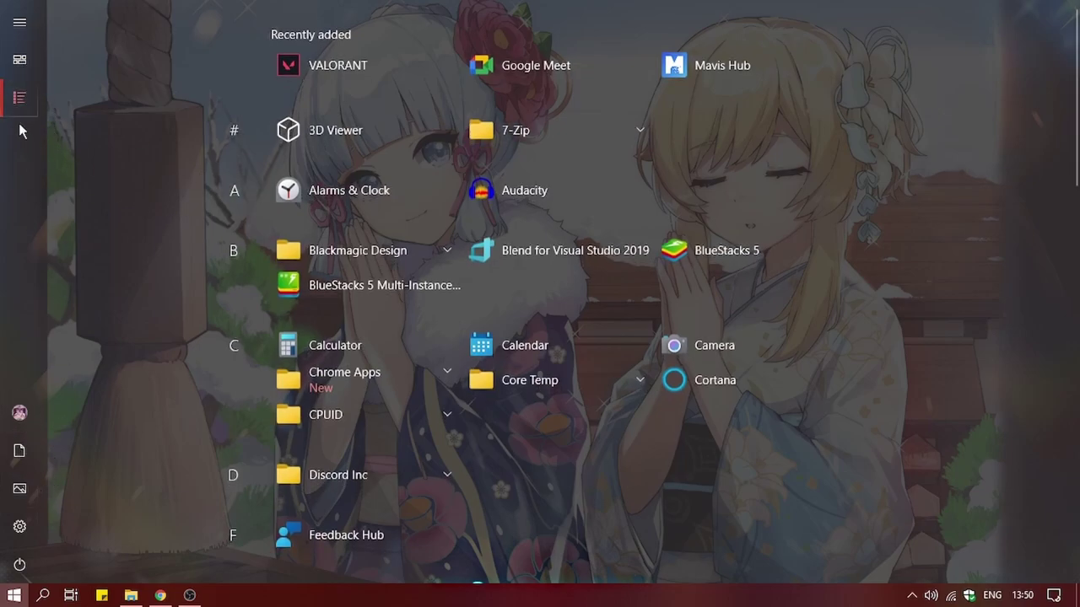
{"action": "left_click", "coordinate": [20, 59]}
{"action": "left_click", "coordinate": [117, 160]}
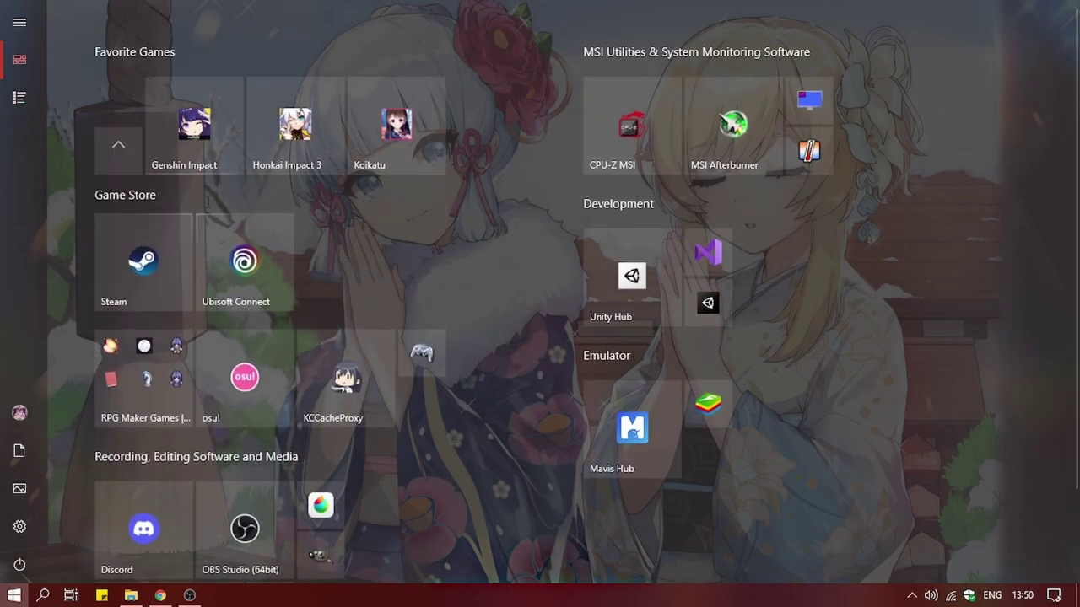
{"action": "left_click", "coordinate": [147, 285]}
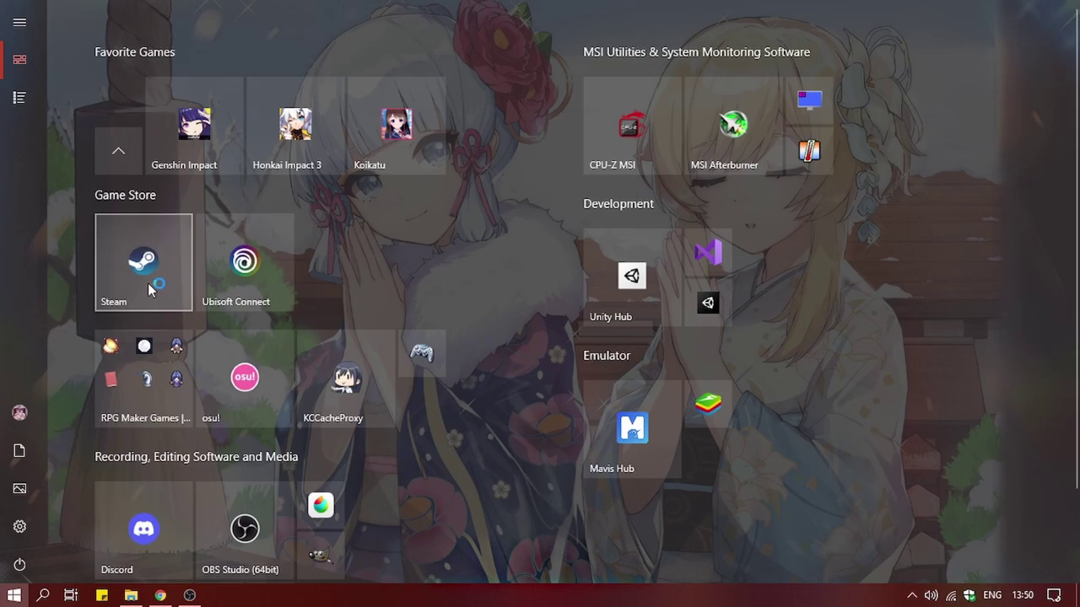